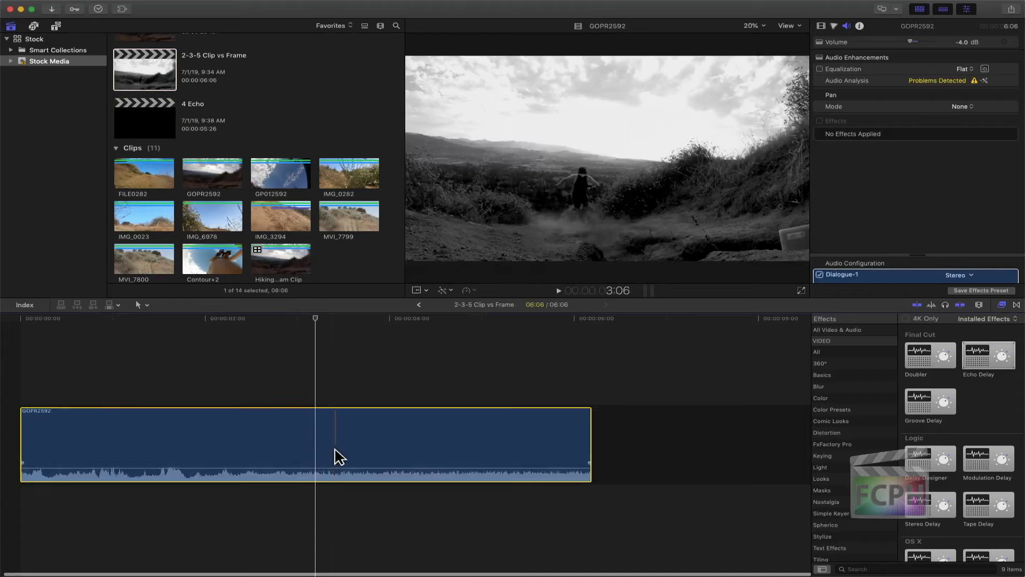
Remove the 50s TV video effect from the GOPR2592 clip.
{"action": "left_click", "coordinate": [821, 26]}
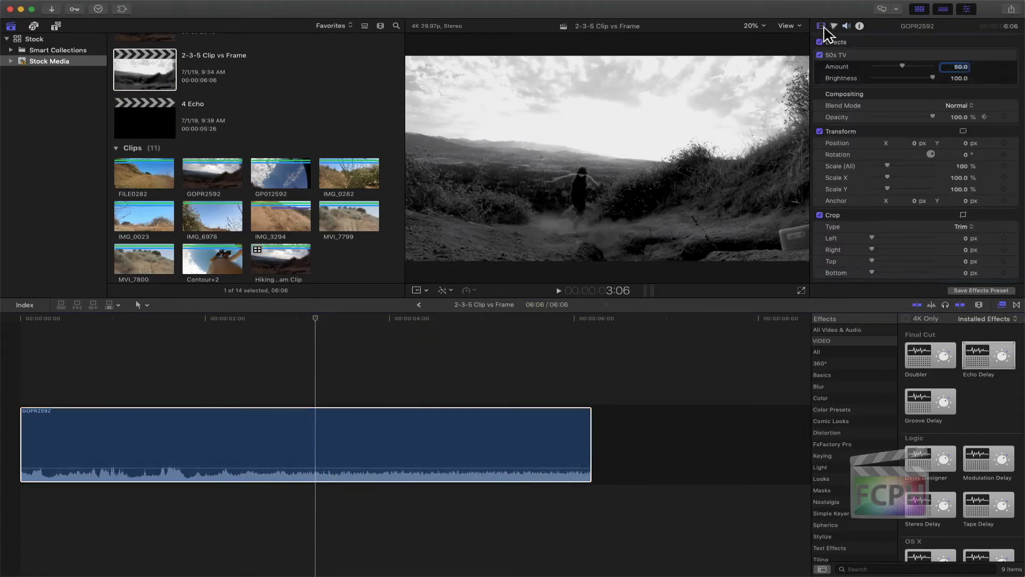
{"action": "left_click", "coordinate": [836, 62]}
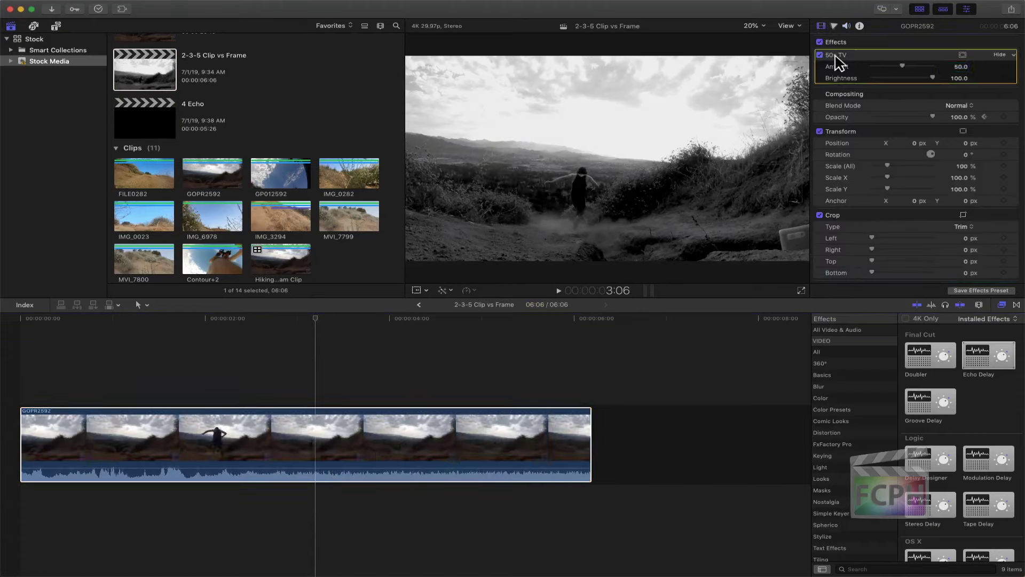
{"action": "key", "text": "Delete"}
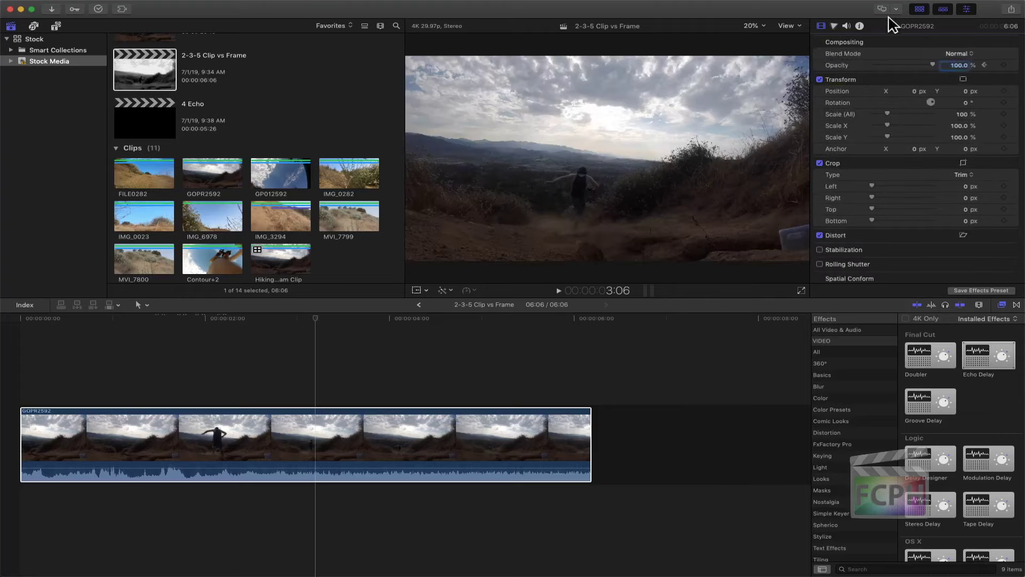
Hide the browser and enlarge the viewer by lowering its boundary with the timeline.
{"action": "left_click", "coordinate": [920, 9]}
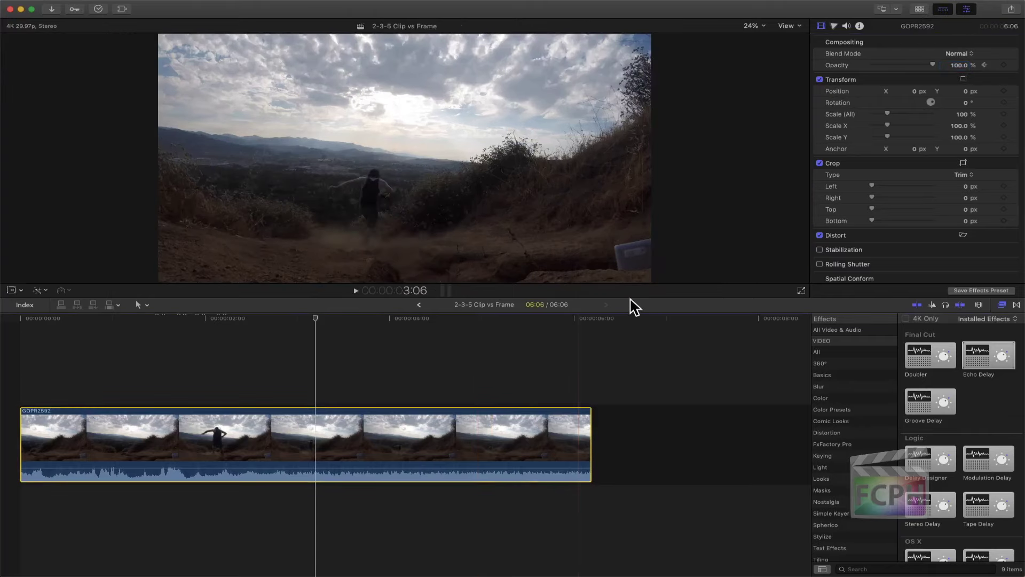
{"action": "left_click_drag", "start_coordinate": [634, 297], "coordinate": [631, 380]}
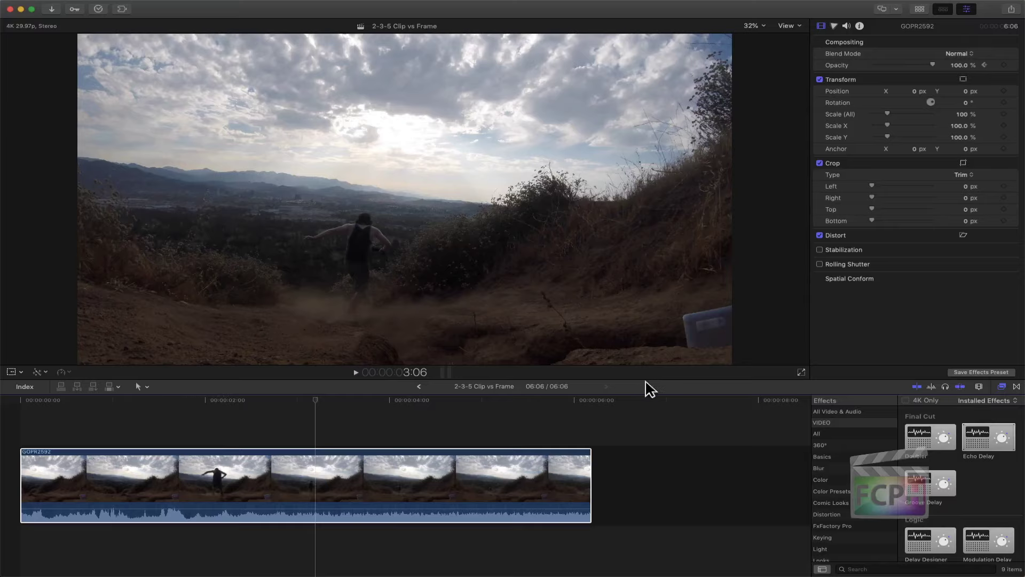
{"action": "key", "text": "c"}
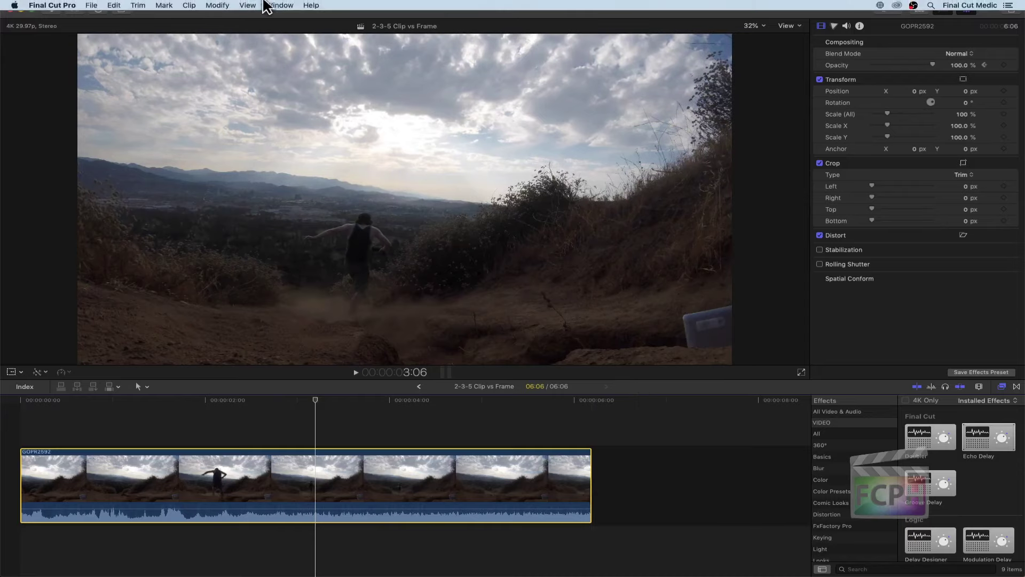
{"action": "left_click", "coordinate": [270, 6]}
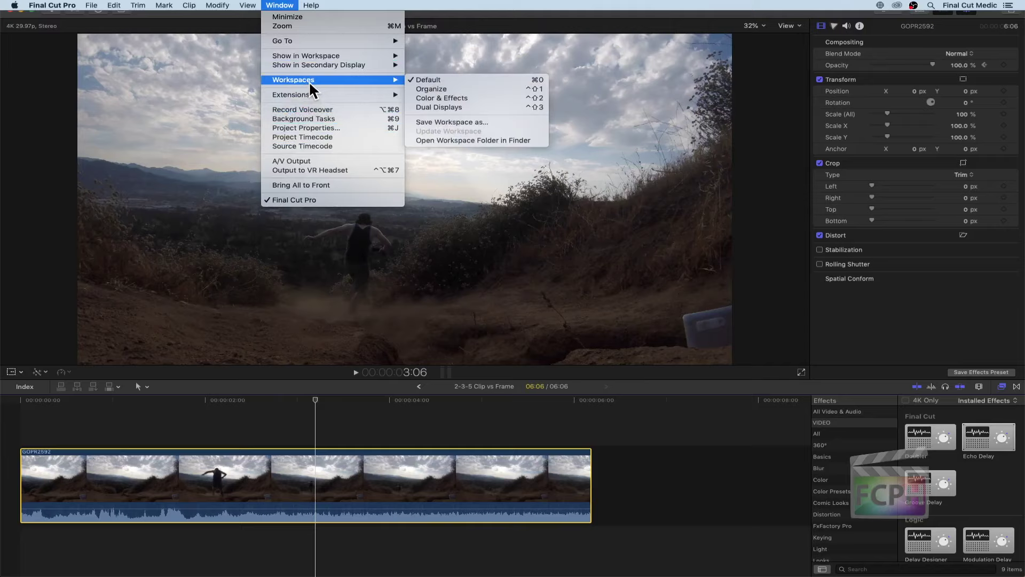
{"action": "left_click", "coordinate": [283, 5]}
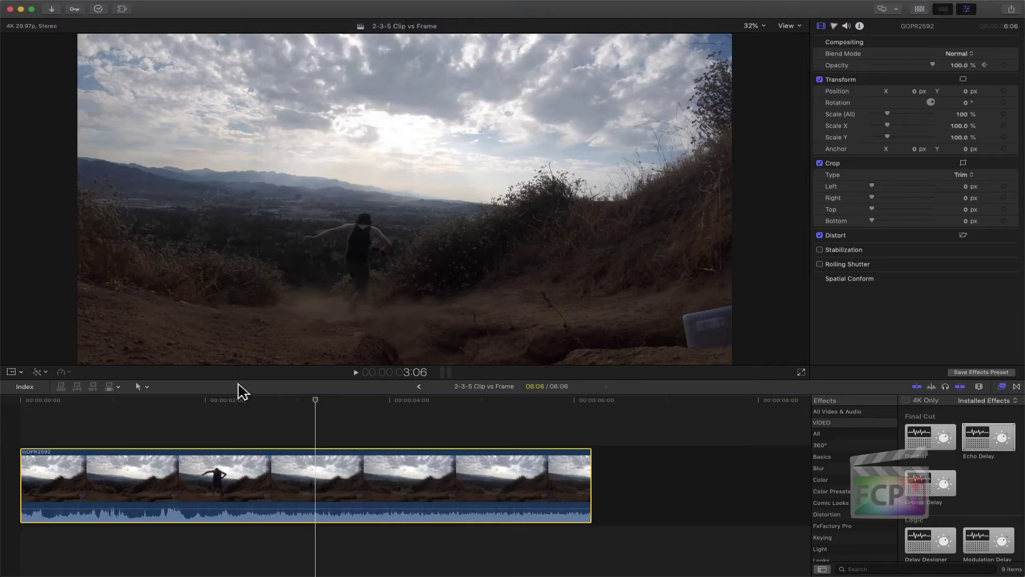
At 1:17, use the Transform tool to reposition the clip to about X 10.7, Y 331.2 px and scale it to 132%.
{"action": "left_click", "coordinate": [36, 399]}
{"action": "left_click_drag", "start_coordinate": [47, 401], "coordinate": [165, 397]}
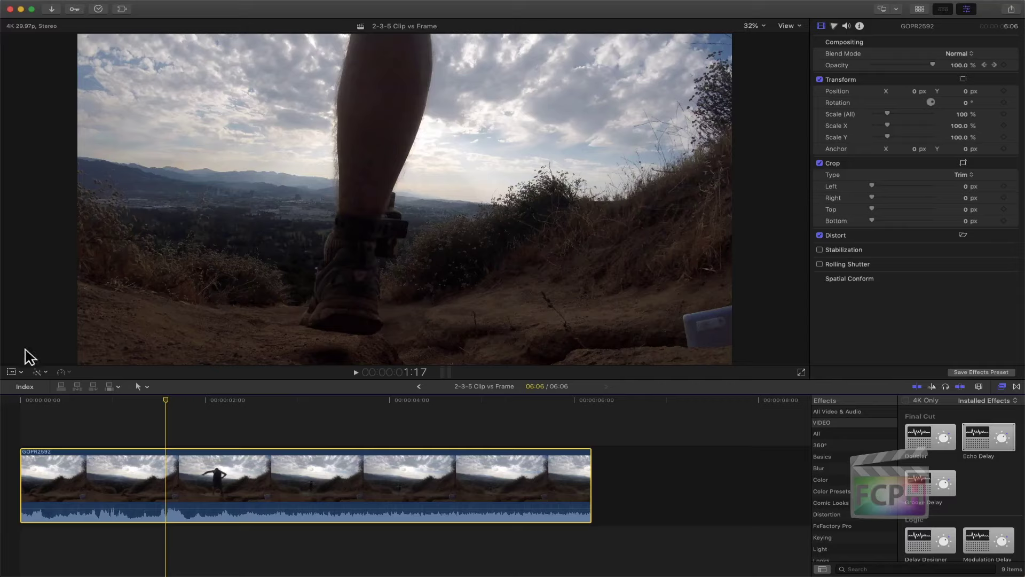
{"action": "left_click", "coordinate": [12, 372]}
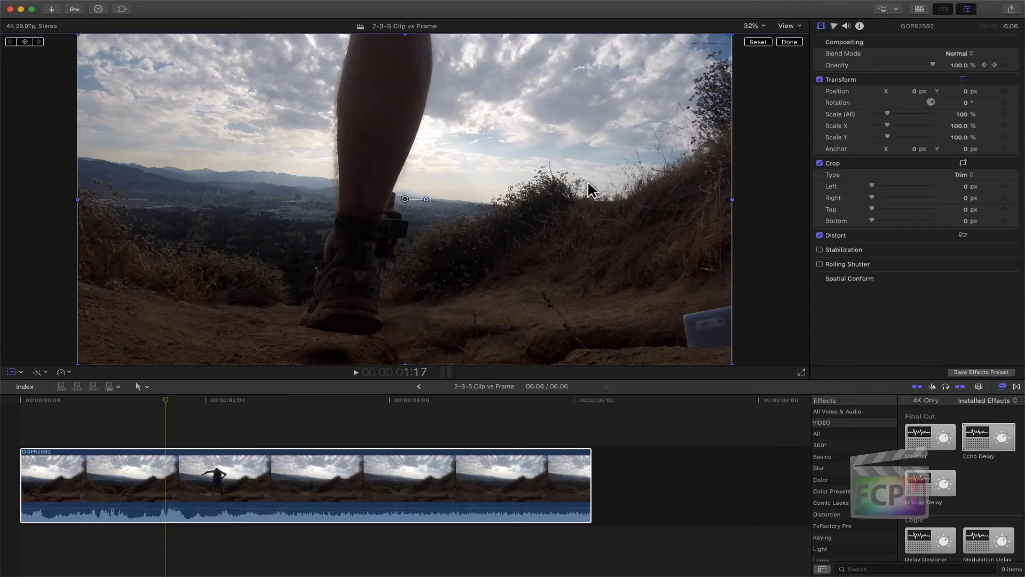
{"action": "left_click_drag", "start_coordinate": [586, 190], "coordinate": [545, 151]}
{"action": "left_click_drag", "start_coordinate": [656, 315], "coordinate": [731, 365]}
{"action": "left_click_drag", "start_coordinate": [686, 389], "coordinate": [555, 313]}
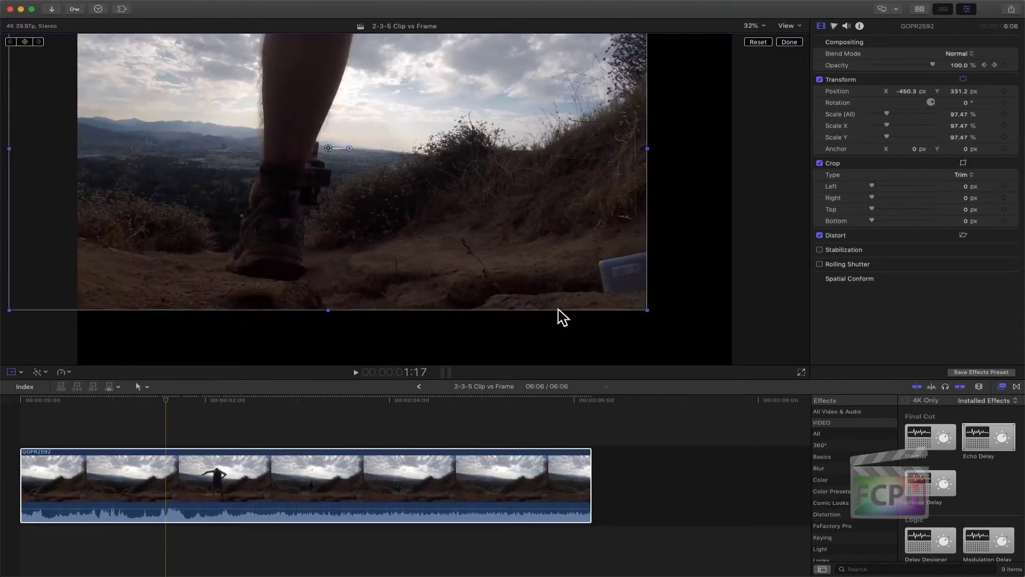
{"action": "left_click_drag", "start_coordinate": [656, 315], "coordinate": [801, 441]}
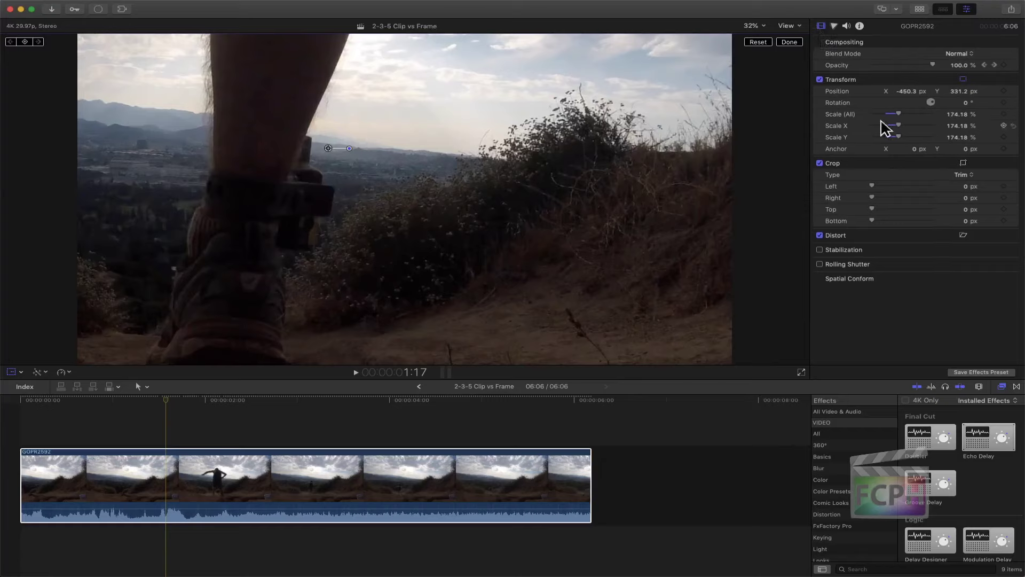
{"action": "left_click_drag", "start_coordinate": [899, 114], "coordinate": [916, 98]}
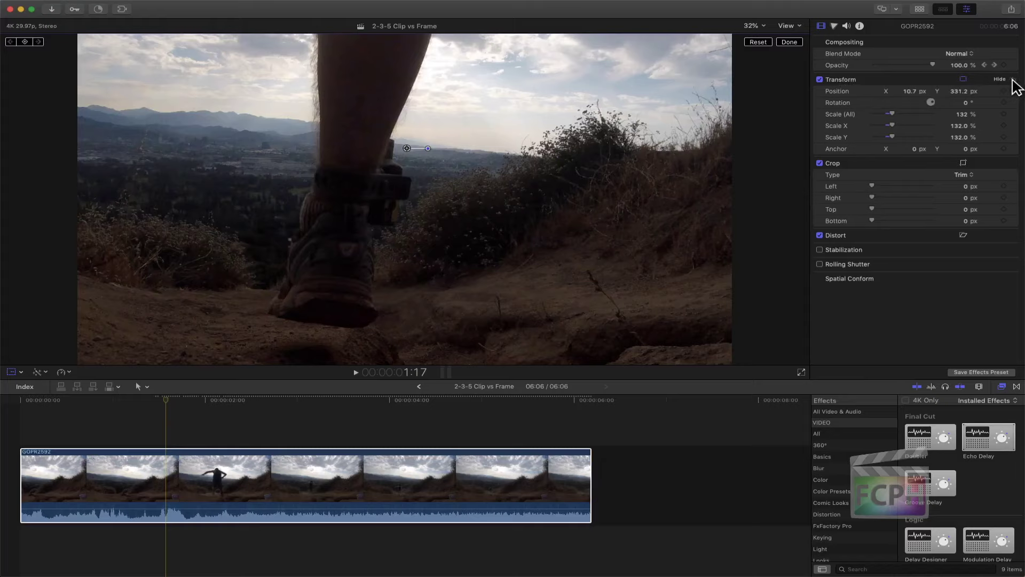
Reset the clip's Transform and Crop parameters.
{"action": "left_click", "coordinate": [1013, 79]}
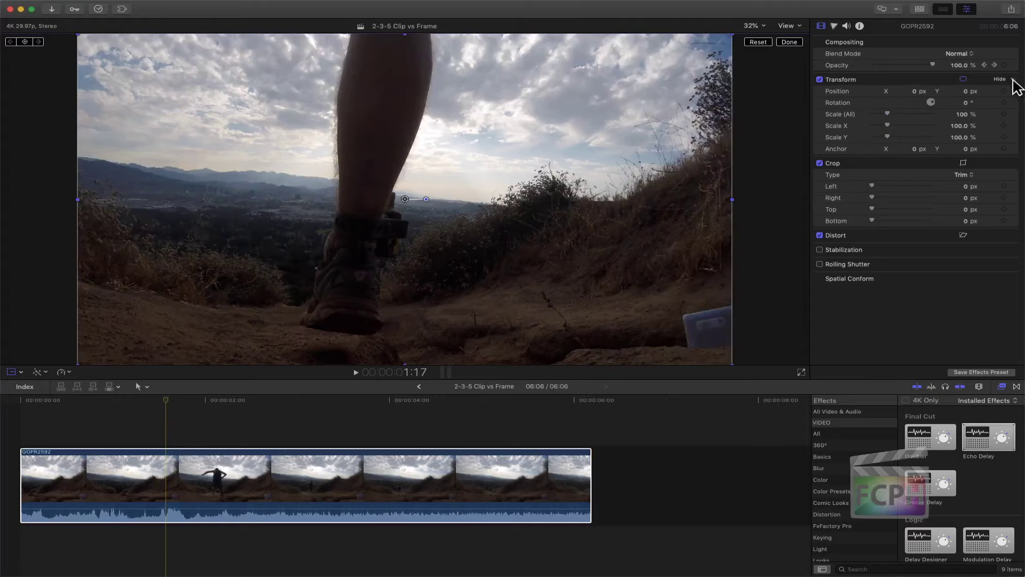
{"action": "left_click", "coordinate": [1013, 163]}
Apply a Ken Burns crop and, with the viewer at 25%, shrink the start frame to about half width over the valley, keeping the end frame full.
{"action": "left_click", "coordinate": [21, 372]}
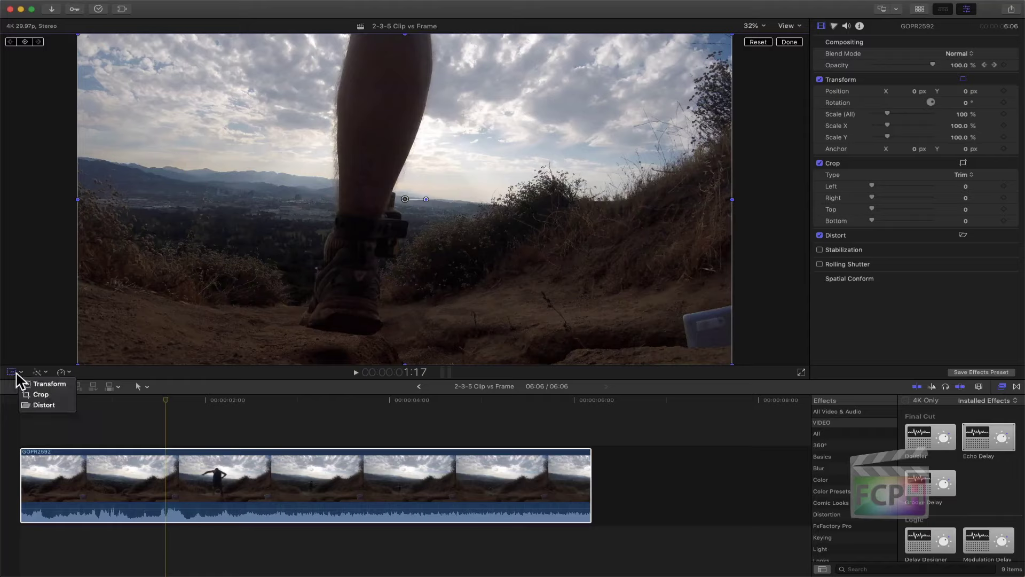
{"action": "left_click", "coordinate": [59, 393]}
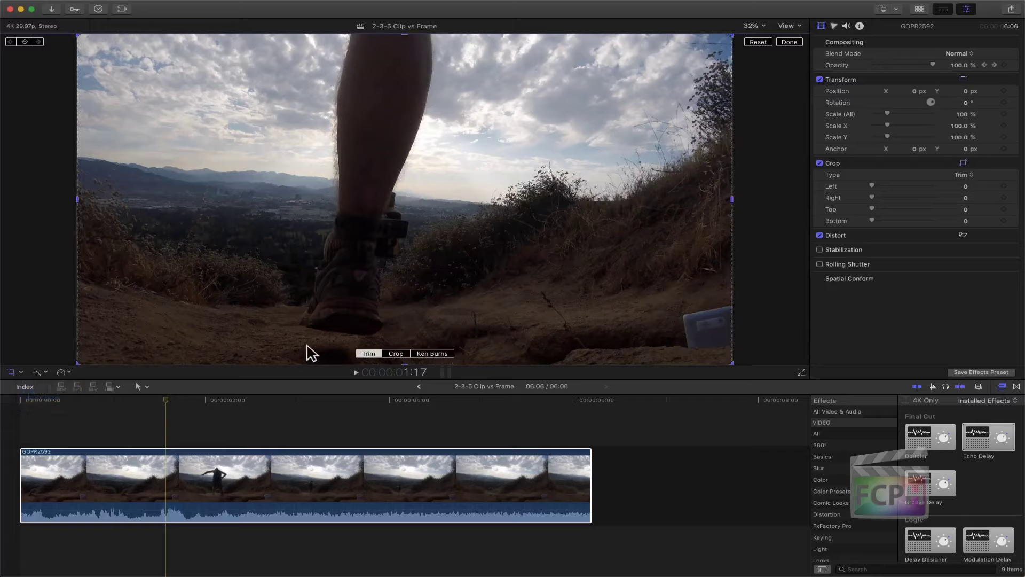
{"action": "left_click", "coordinate": [432, 353]}
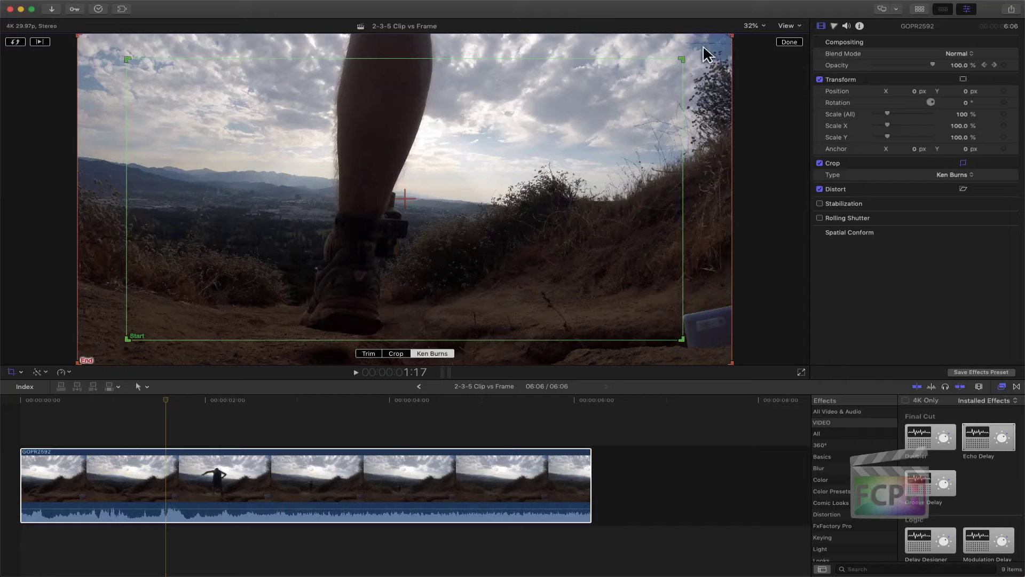
{"action": "left_click", "coordinate": [762, 27]}
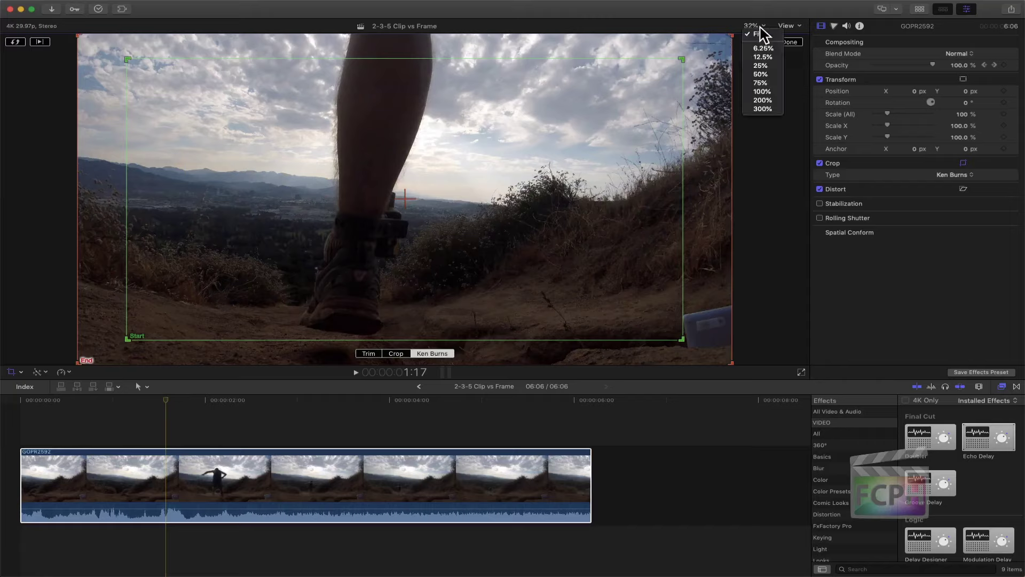
{"action": "left_click", "coordinate": [761, 65]}
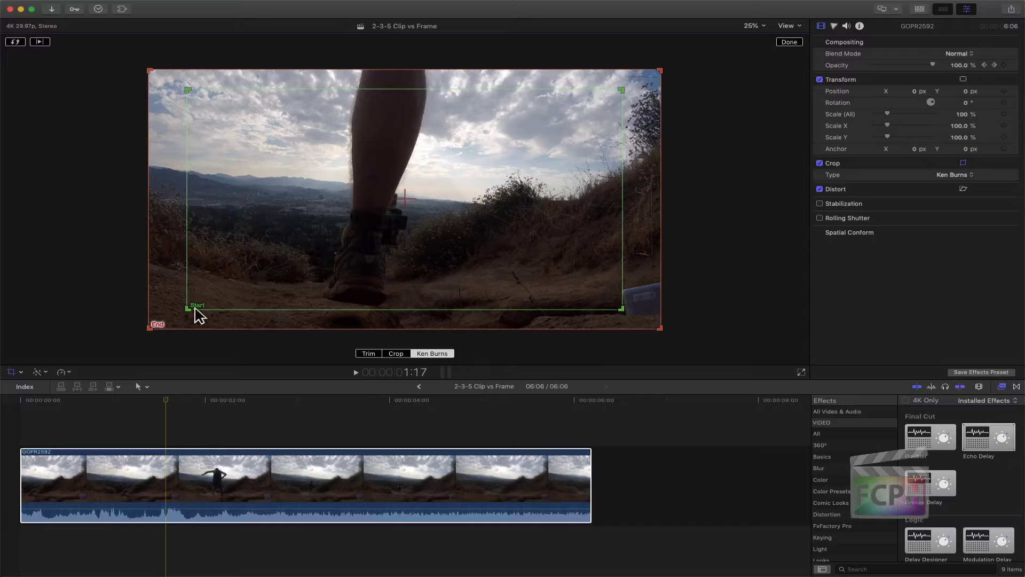
{"action": "left_click_drag", "start_coordinate": [188, 310], "coordinate": [348, 228]}
{"action": "left_click_drag", "start_coordinate": [538, 164], "coordinate": [405, 232]}
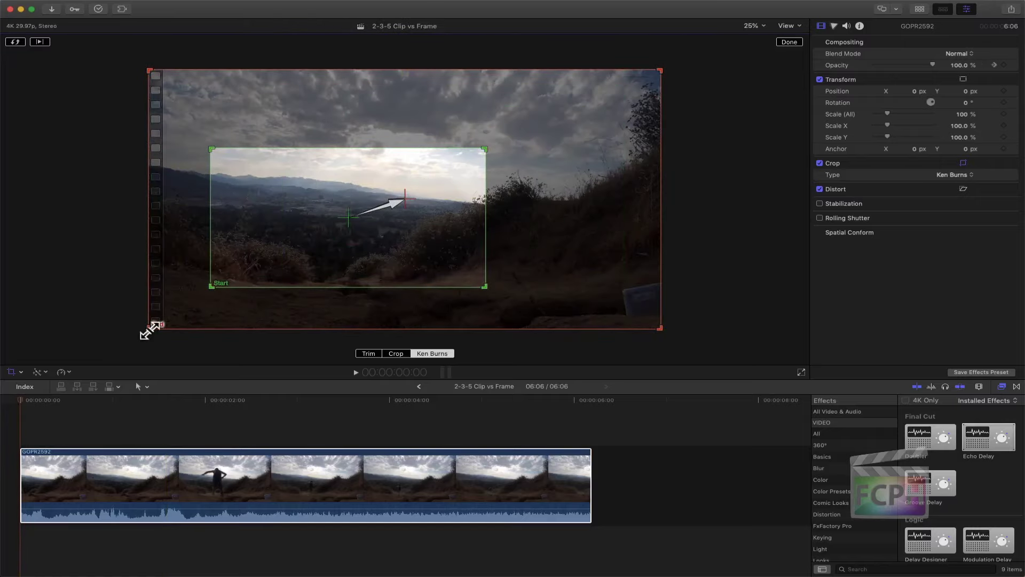
{"action": "mouse_move", "coordinate": [150, 331]}
{"action": "left_mouse_down"}
{"action": "mouse_move", "coordinate": [165, 316]}
{"action": "mouse_move", "coordinate": [99, 354]}
{"action": "mouse_move", "coordinate": [149, 327]}
{"action": "left_mouse_up"}
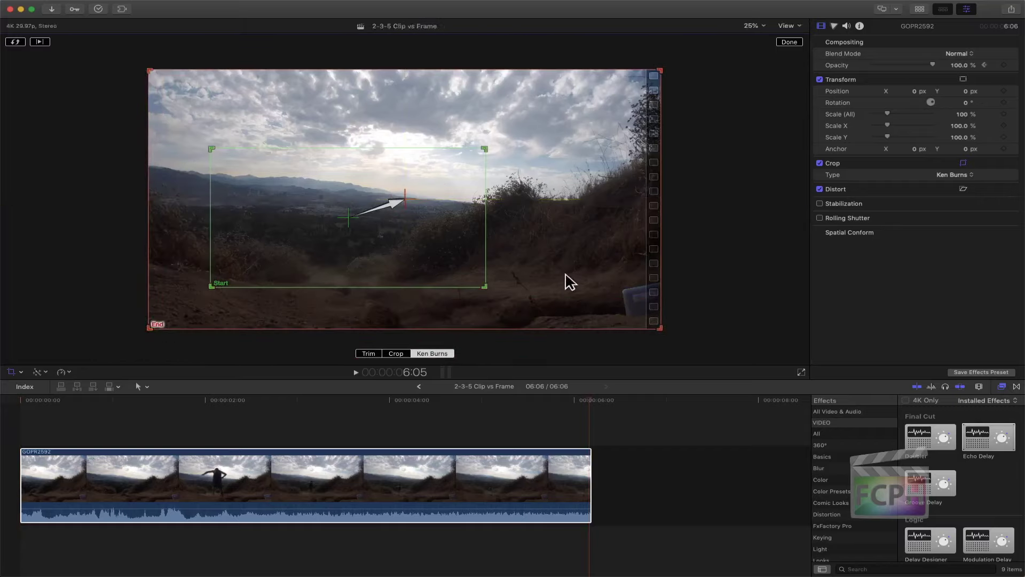
Swap the Ken Burns start and end frames, shrink the end frame further around the valley, and preview the move.
{"action": "left_click", "coordinate": [16, 42]}
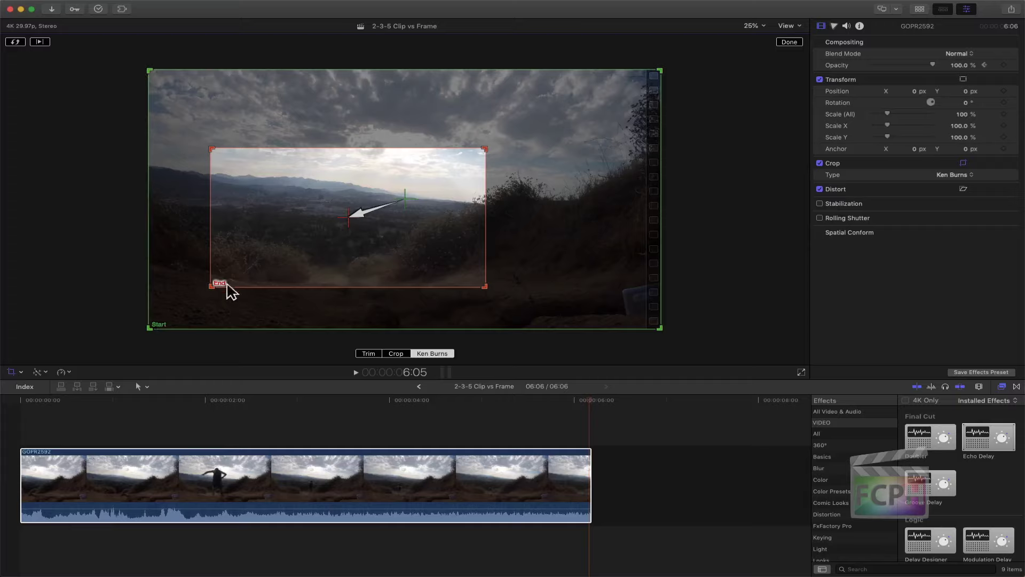
{"action": "left_click_drag", "start_coordinate": [211, 285], "coordinate": [328, 228]}
{"action": "left_click_drag", "start_coordinate": [411, 215], "coordinate": [337, 243]}
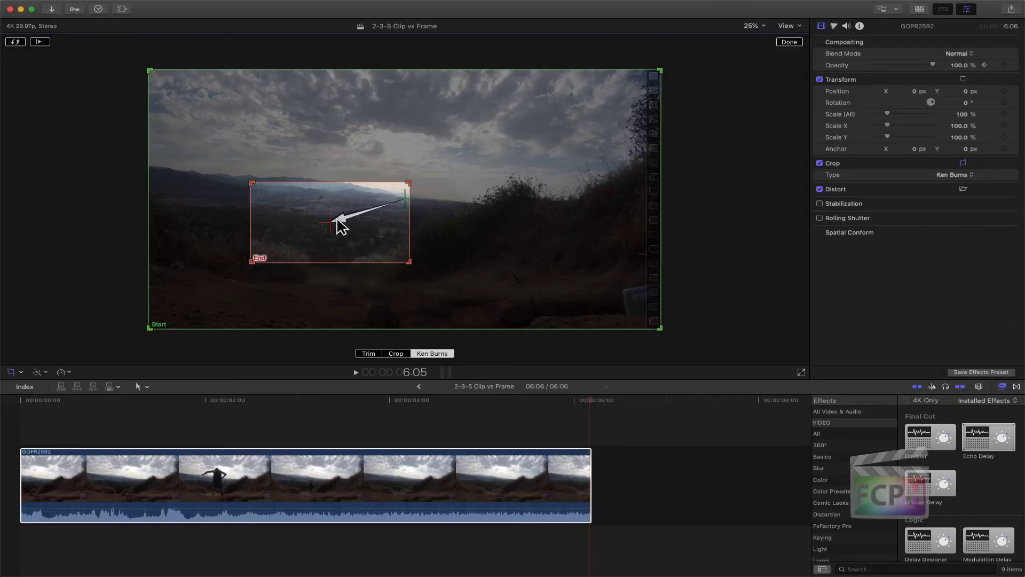
{"action": "left_click", "coordinate": [41, 42]}
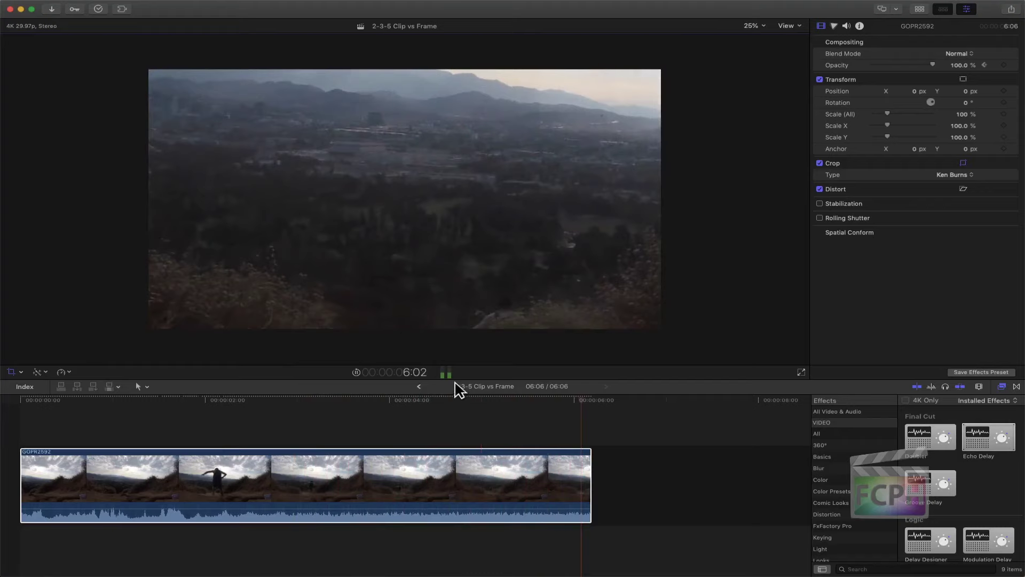
{"action": "left_click", "coordinate": [356, 372]}
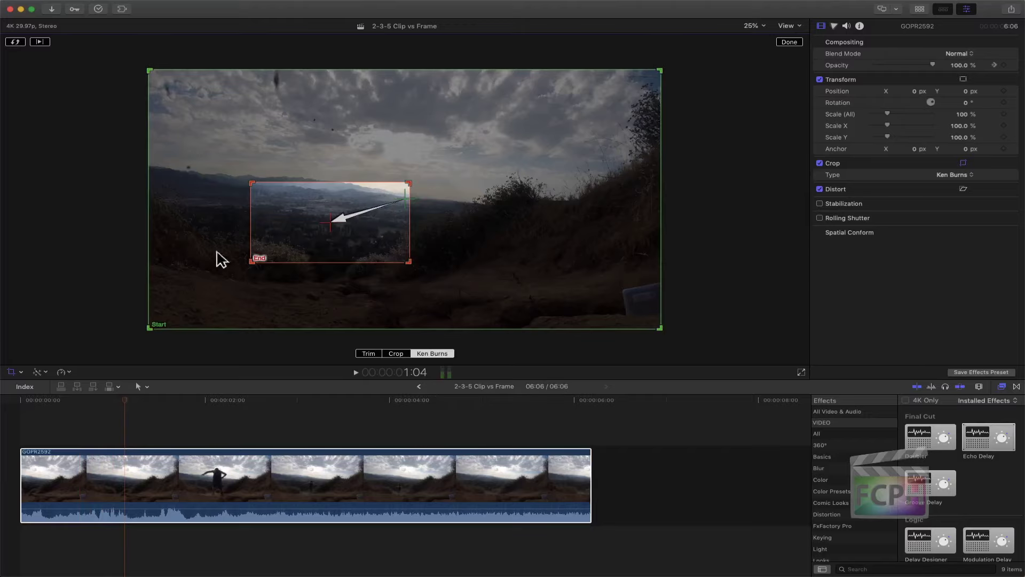
Swap the Ken Burns frames back so the move zooms out to the full picture, and preview it.
{"action": "left_click", "coordinate": [16, 42]}
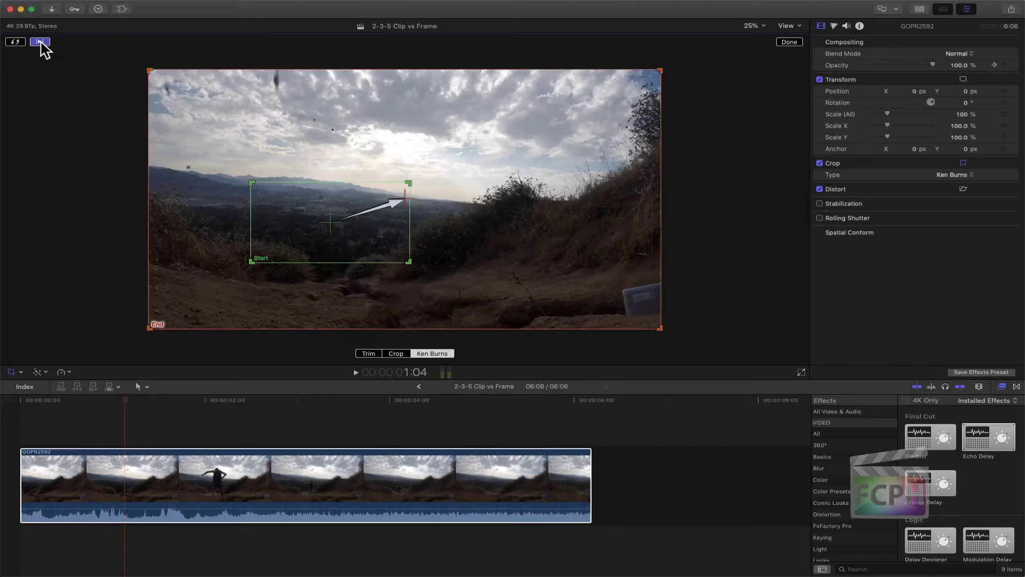
{"action": "left_click", "coordinate": [40, 41]}
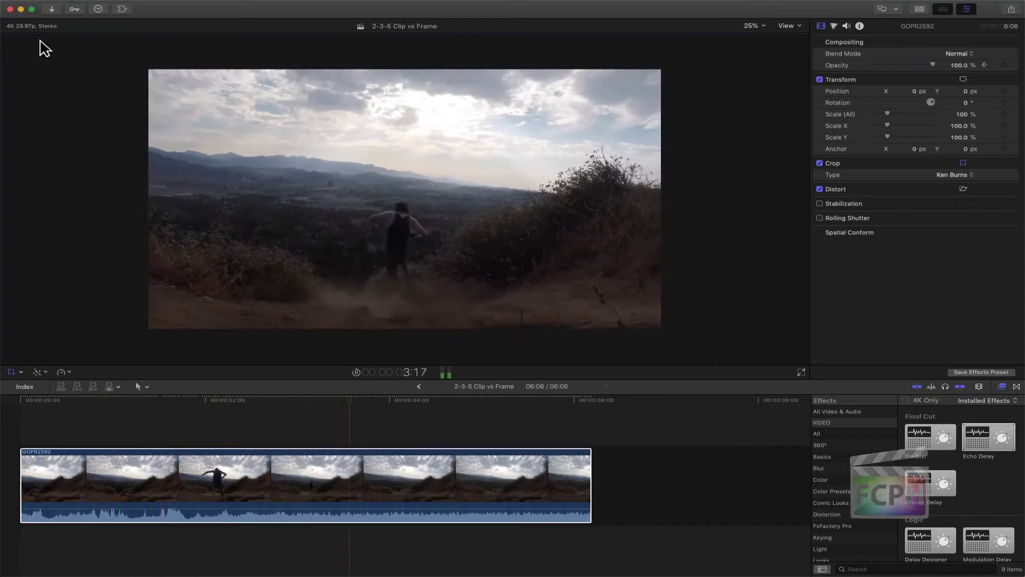
{"action": "left_click", "coordinate": [356, 372]}
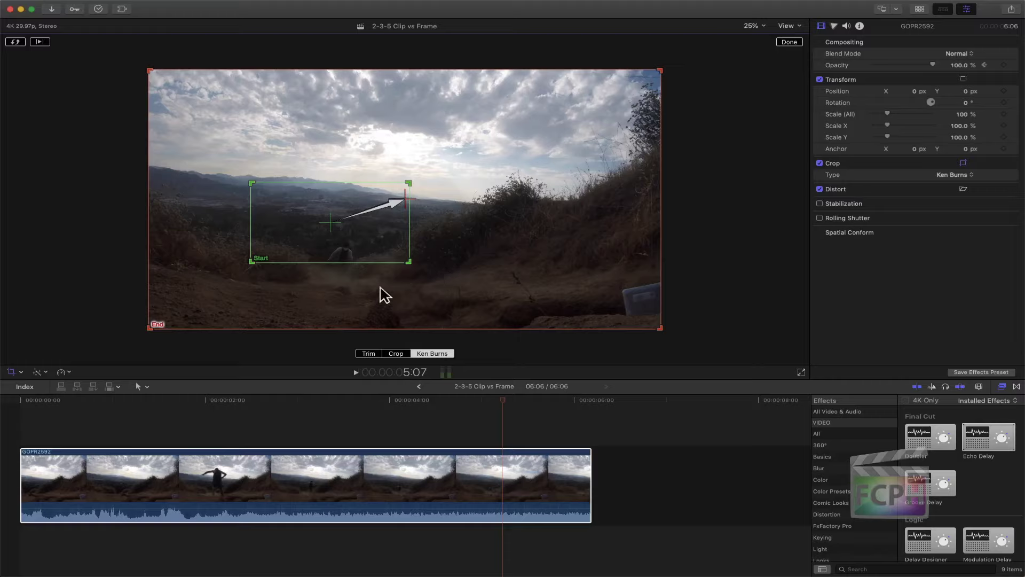
Finish the Ken Burns adjustment and reset the clip's Crop parameters.
{"action": "left_click", "coordinate": [789, 42]}
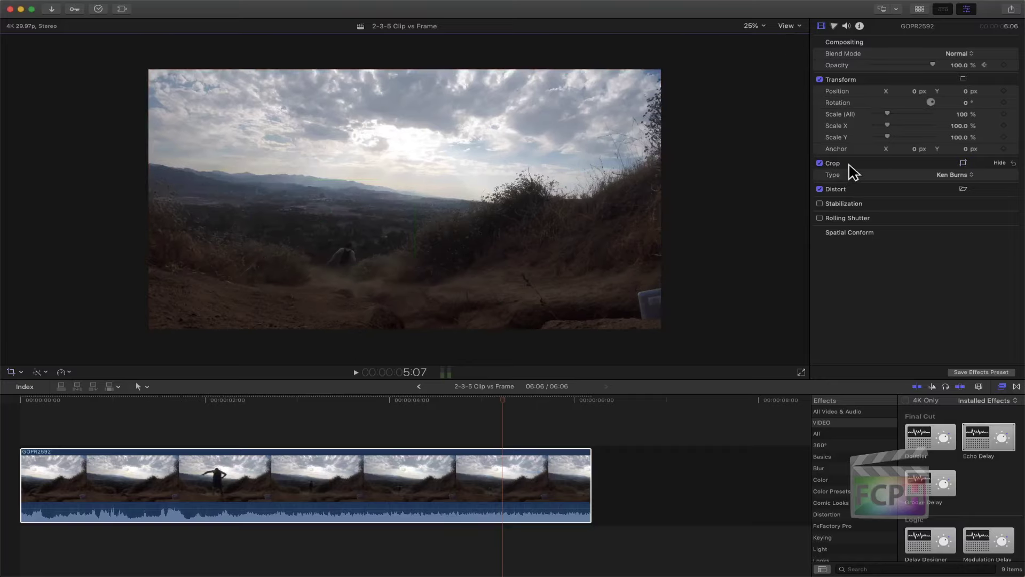
{"action": "left_click", "coordinate": [1013, 163]}
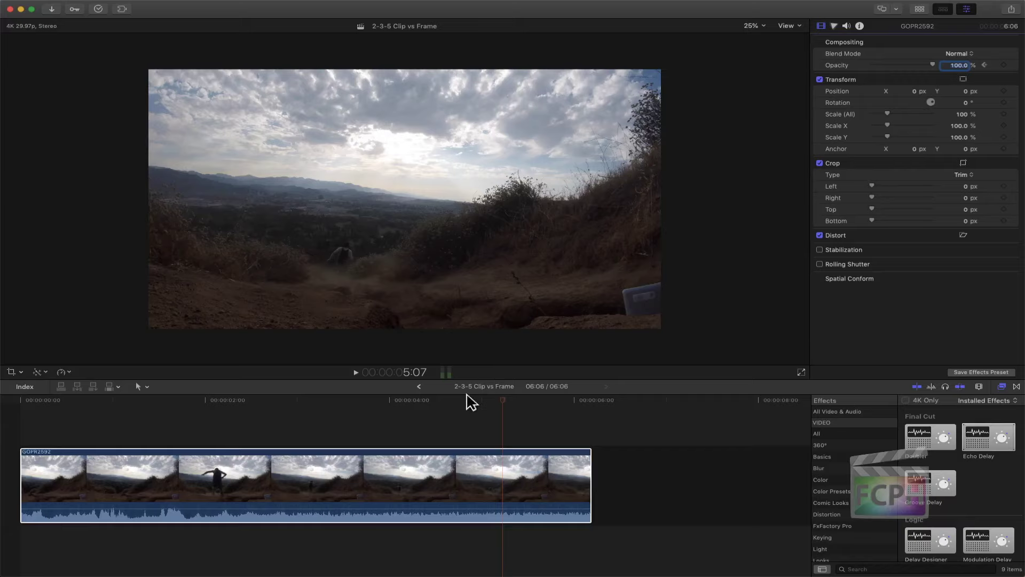
At the clip's start, use the Transform tool to scale the clip to 389% and reposition it to about X 1235.2, Y 2456.8 px.
{"action": "left_click_drag", "start_coordinate": [488, 401], "coordinate": [23, 408]}
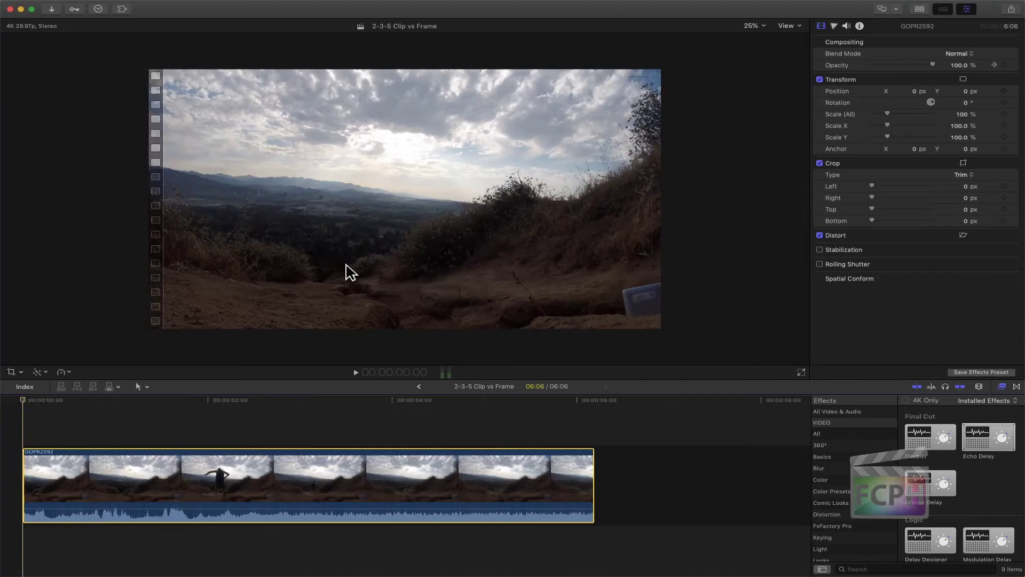
{"action": "left_click_drag", "start_coordinate": [77, 408], "coordinate": [9, 414]}
{"action": "left_click", "coordinate": [22, 372]}
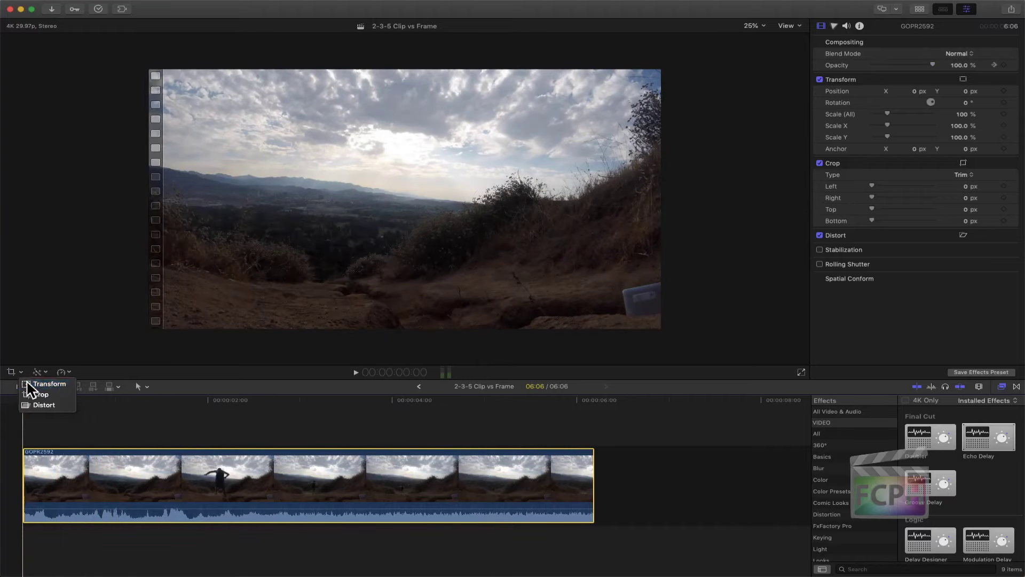
{"action": "left_click", "coordinate": [28, 384]}
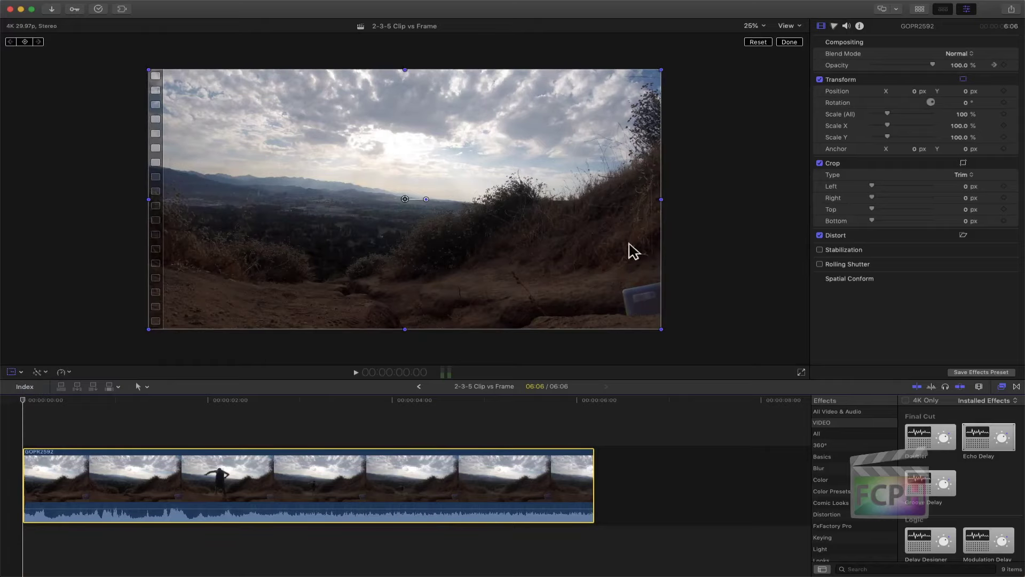
{"action": "left_click_drag", "start_coordinate": [661, 69], "coordinate": [945, 39]}
{"action": "left_click_drag", "start_coordinate": [395, 245], "coordinate": [452, 163]}
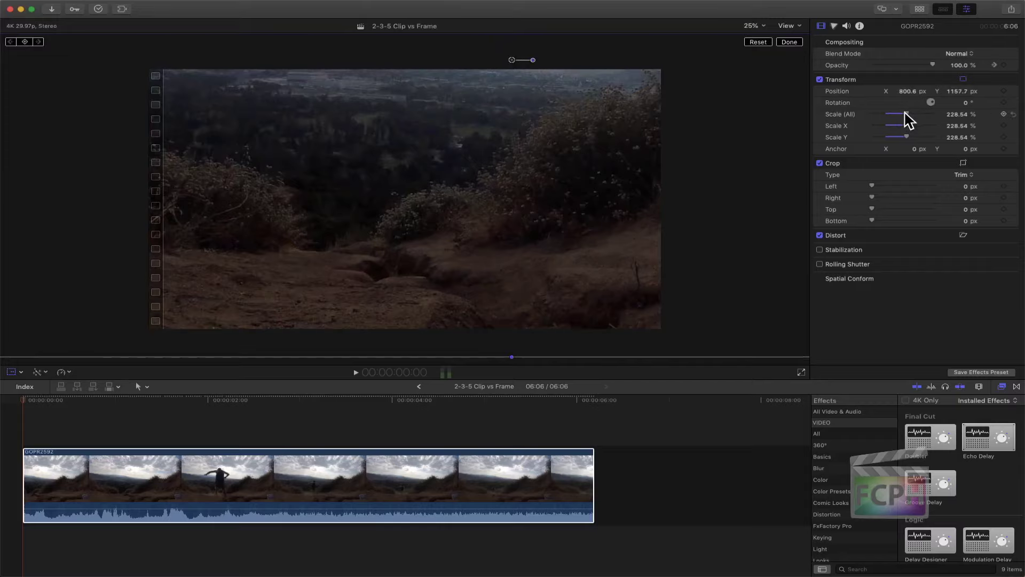
{"action": "left_click_drag", "start_coordinate": [904, 113], "coordinate": [930, 114]}
{"action": "left_click_drag", "start_coordinate": [357, 256], "coordinate": [283, 337]}
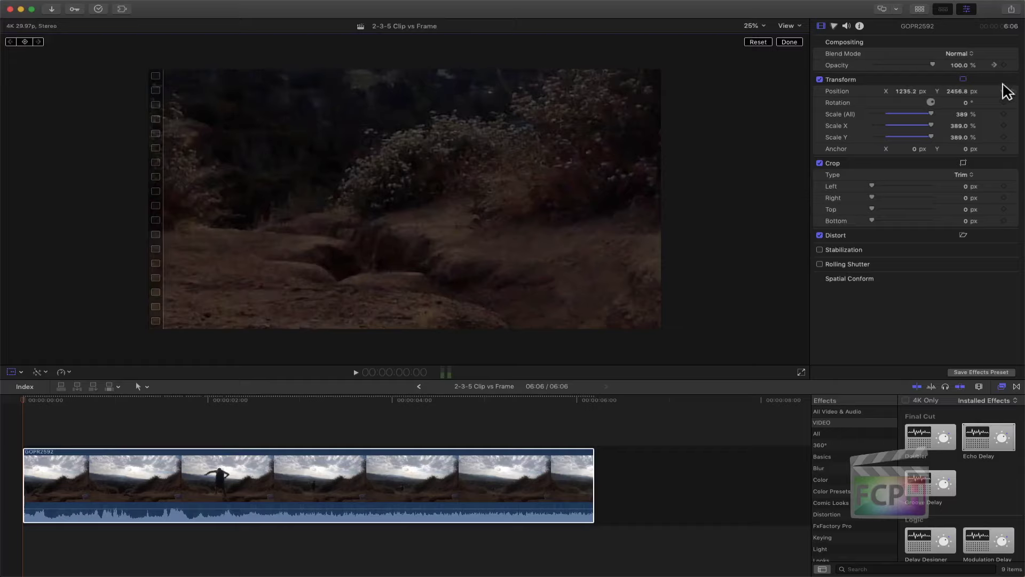
Add Position and Scale keyframes at the start of the clip.
{"action": "mouse_move", "coordinate": [995, 88]}
{"action": "left_click", "coordinate": [1003, 92]}
{"action": "left_click", "coordinate": [1003, 113]}
At the clip's end, set Scale (All) to 100% and Position to X 0, Y 0 px, and preview the move from the start.
{"action": "left_click", "coordinate": [82, 405]}
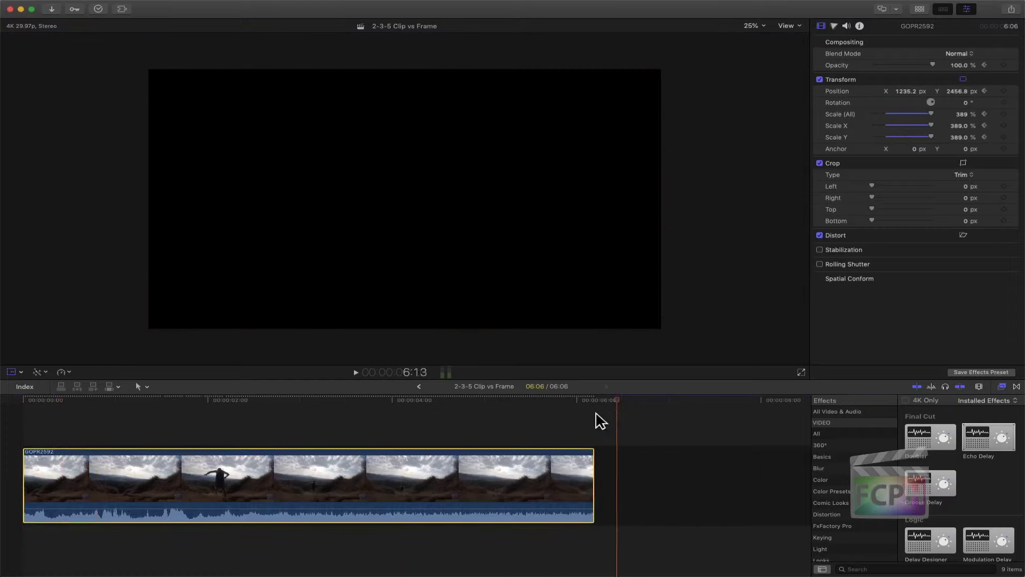
{"action": "left_click", "coordinate": [582, 420]}
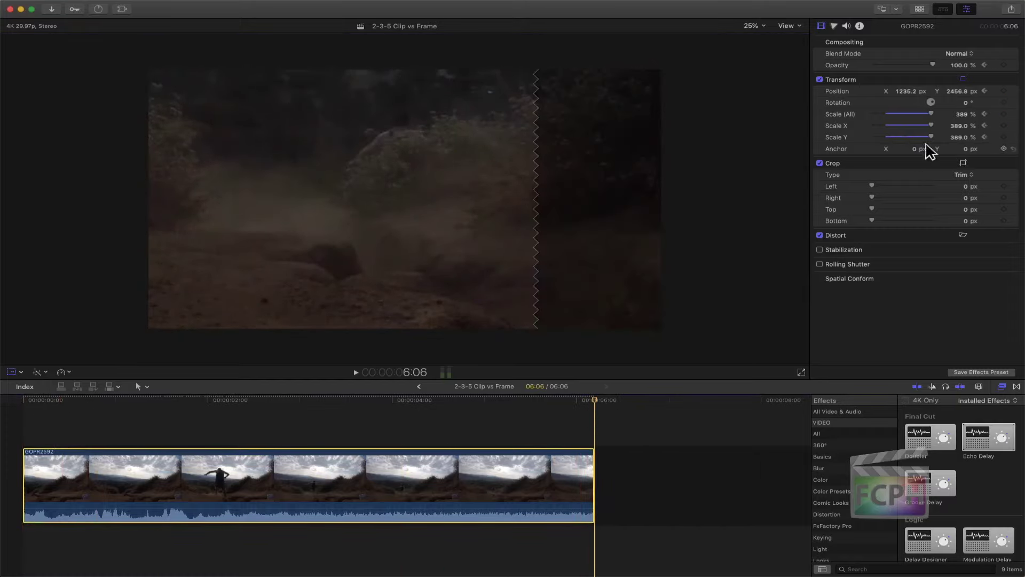
{"action": "left_click", "coordinate": [961, 115]}
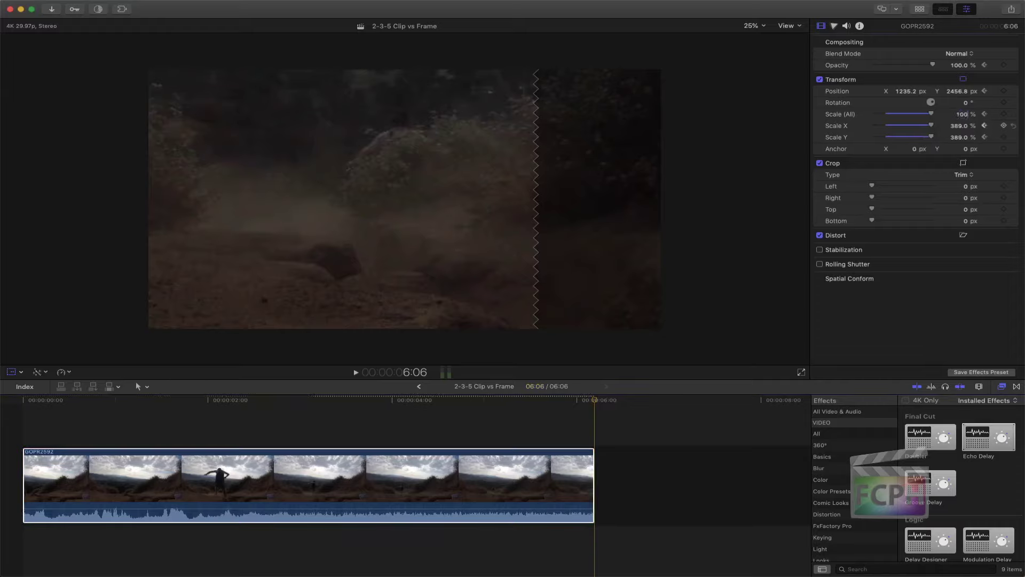
{"action": "type", "text": "100"}
{"action": "key", "text": "Return"}
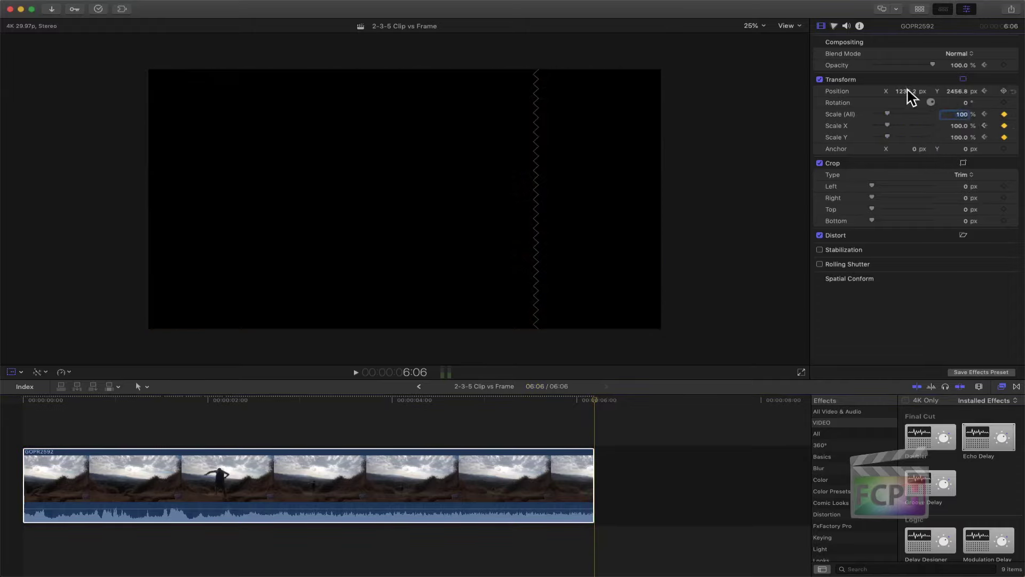
{"action": "left_click", "coordinate": [901, 91]}
{"action": "type", "text": "00"}
{"action": "key", "text": "Tab"}
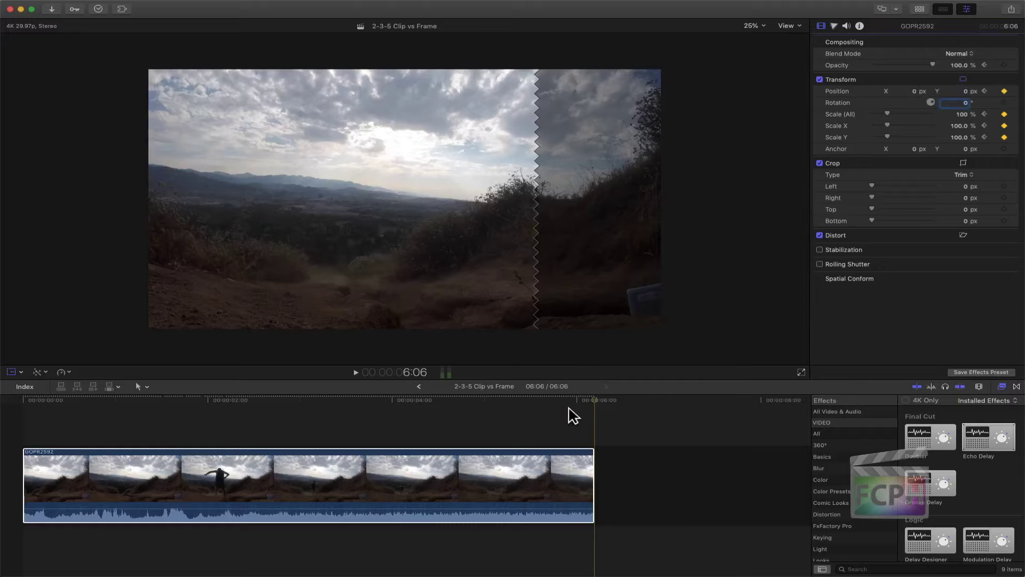
{"action": "left_click", "coordinate": [12, 400]}
{"action": "key", "text": "space"}
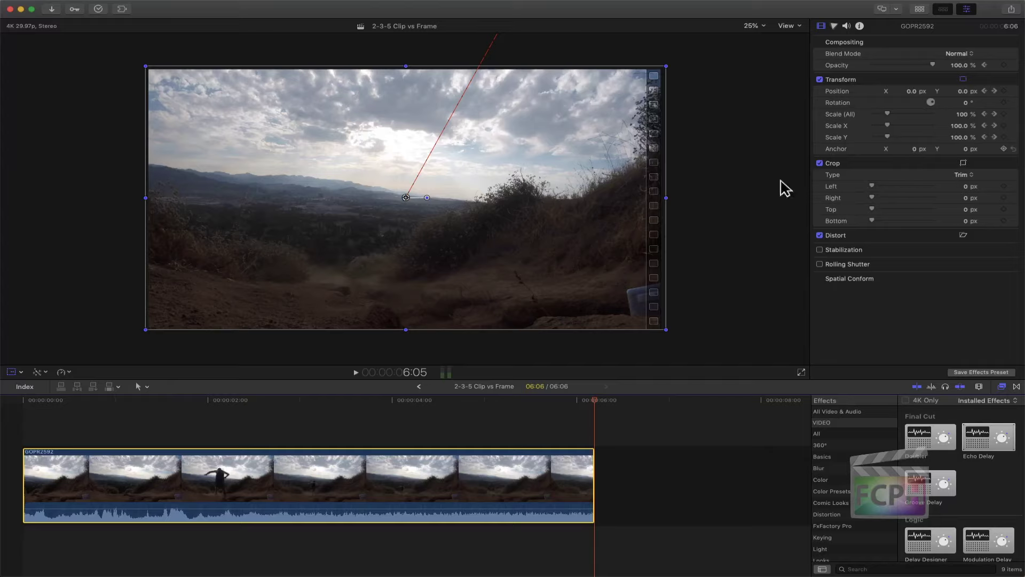
Select the clip and reset all its Transform parameters.
{"action": "left_click", "coordinate": [373, 430]}
{"action": "left_click", "coordinate": [414, 406]}
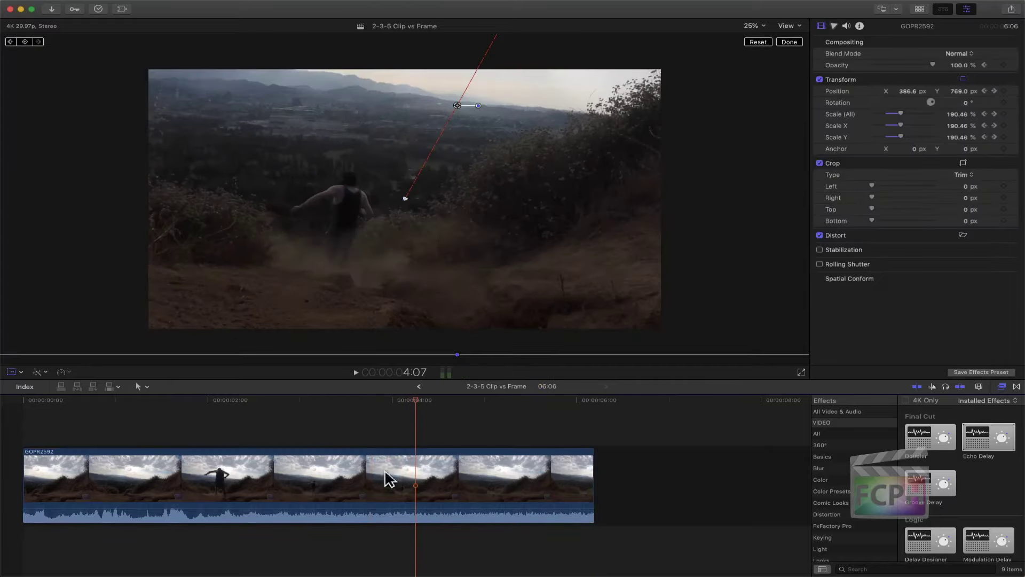
{"action": "left_click", "coordinate": [374, 486]}
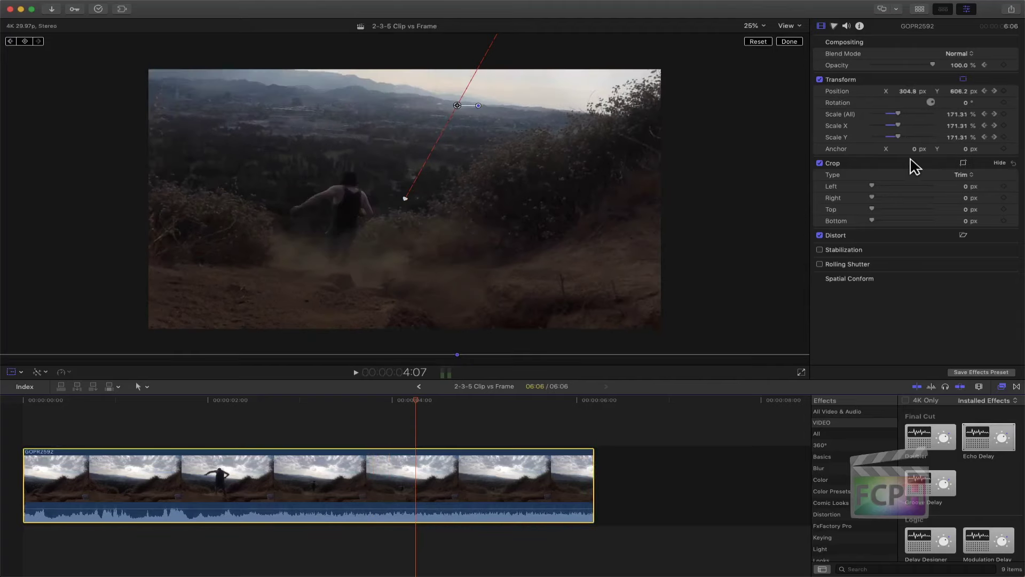
{"action": "left_click", "coordinate": [1008, 80]}
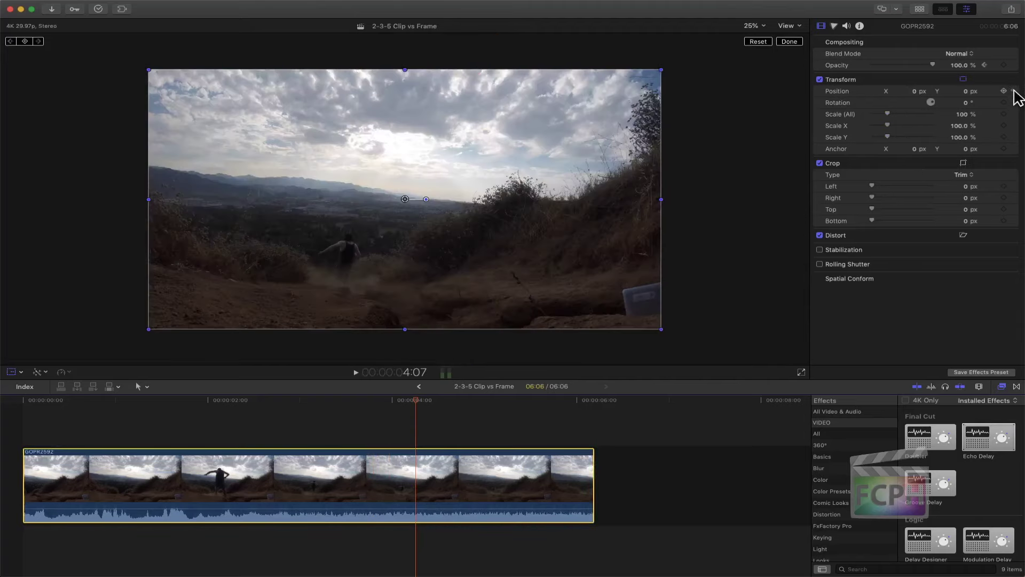
Add Position and Scale keyframes at 3:01, where the full frame is shown.
{"action": "left_click_drag", "start_coordinate": [135, 401], "coordinate": [303, 413]}
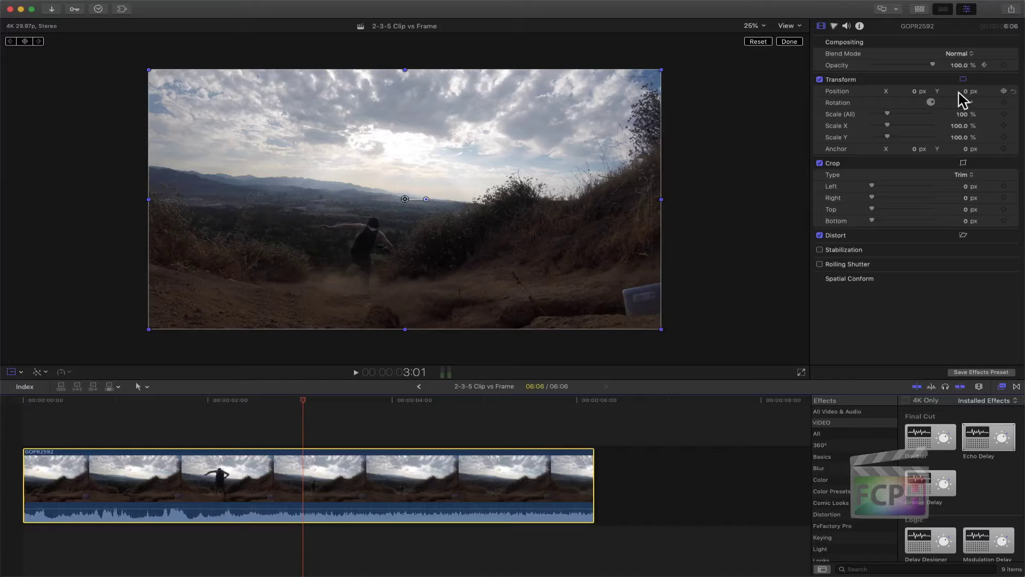
{"action": "left_click", "coordinate": [1003, 91]}
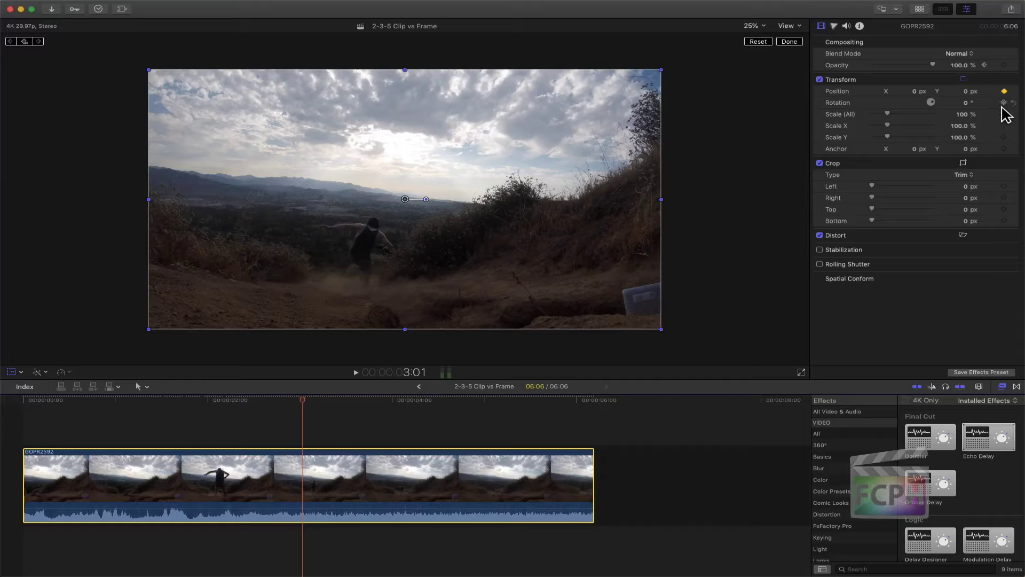
{"action": "left_click", "coordinate": [1003, 113]}
At 3:09, scale the clip to 1275%, reposition it to about X 2871.9, Y 1622.4 px to center the man's head, and keyframe the scale.
{"action": "left_click_drag", "start_coordinate": [303, 408], "coordinate": [330, 399]}
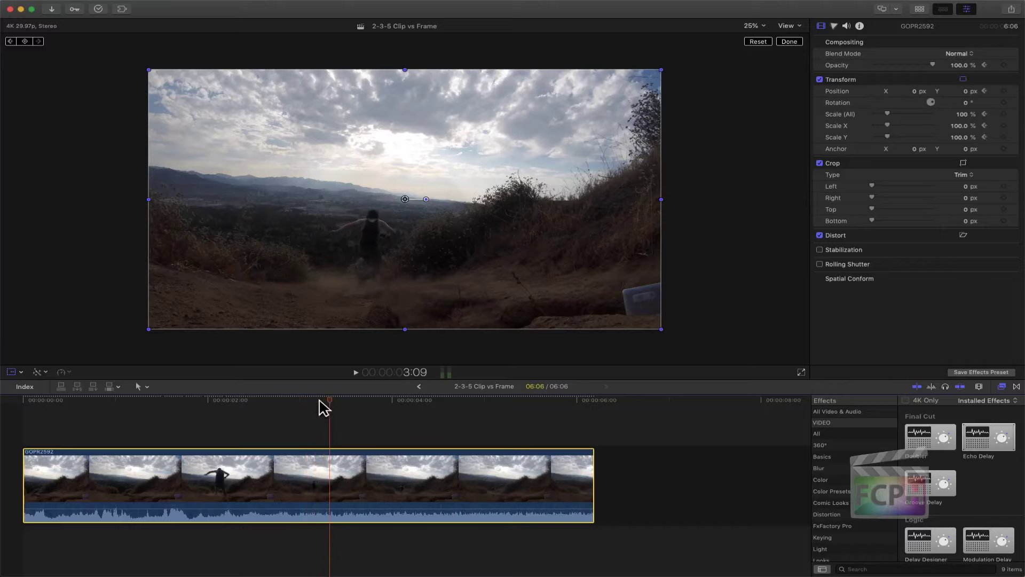
{"action": "left_click_drag", "start_coordinate": [886, 114], "coordinate": [960, 114]}
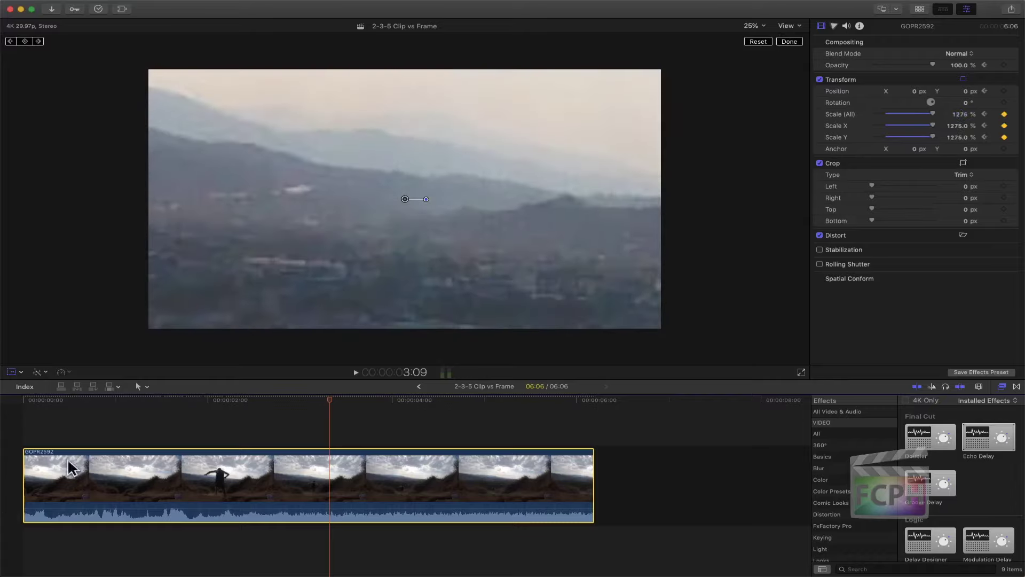
{"action": "left_click_drag", "start_coordinate": [347, 253], "coordinate": [721, 62]}
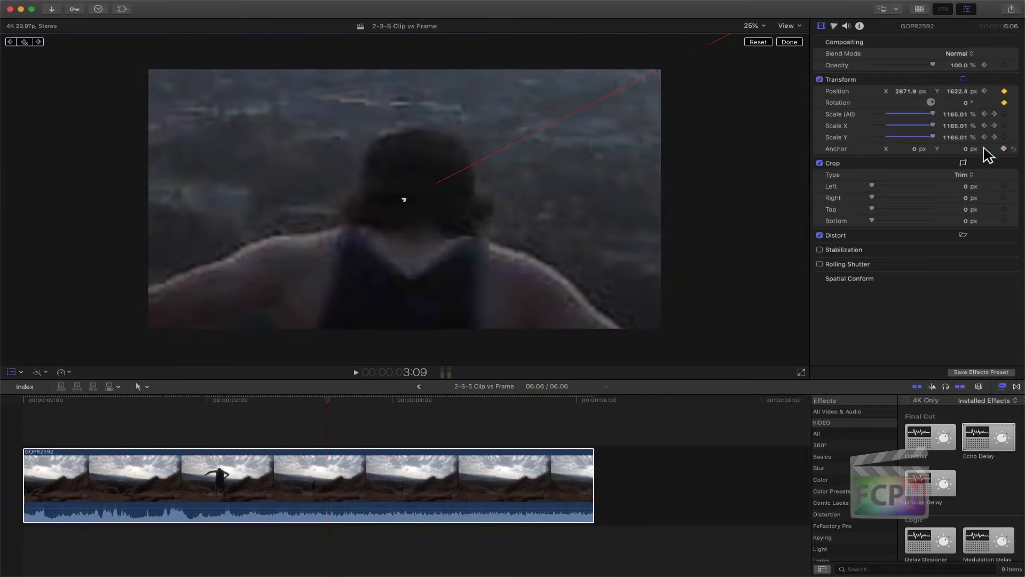
{"action": "left_click", "coordinate": [1004, 113]}
At 3:18, set Position to X 0, Y 0 px and Scale (All), Scale X and Scale Y to 100%.
{"action": "left_click_drag", "start_coordinate": [326, 401], "coordinate": [355, 400]}
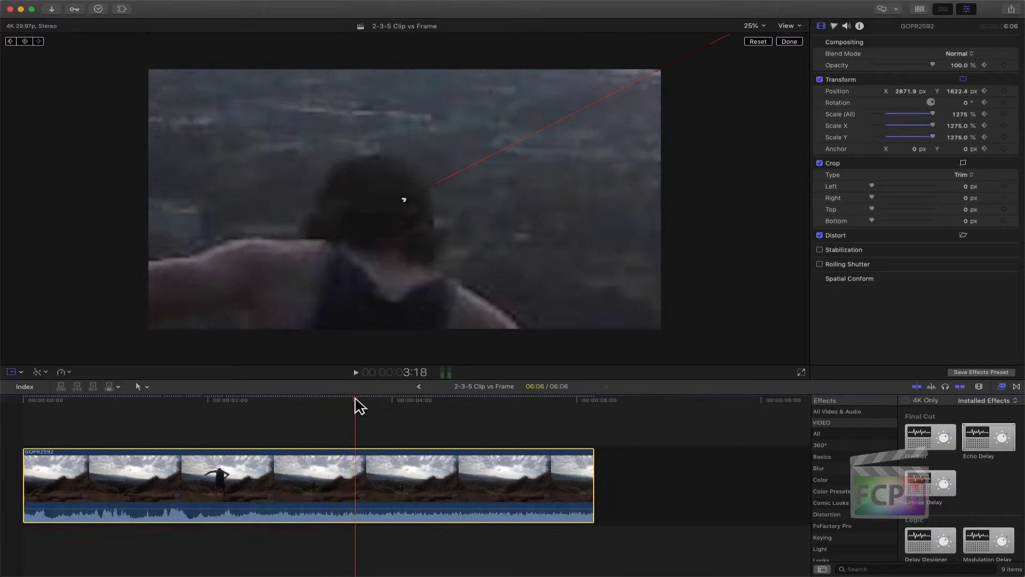
{"action": "left_click", "coordinate": [910, 91]}
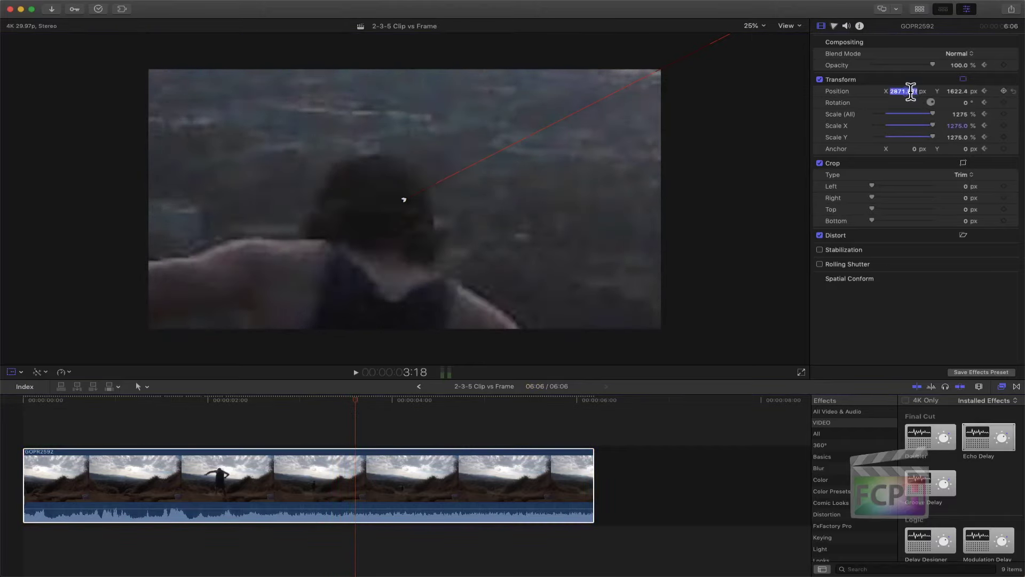
{"action": "type", "text": "0"}
{"action": "key", "text": "Tab"}
{"action": "type", "text": "0"}
{"action": "key", "text": "Tab"}
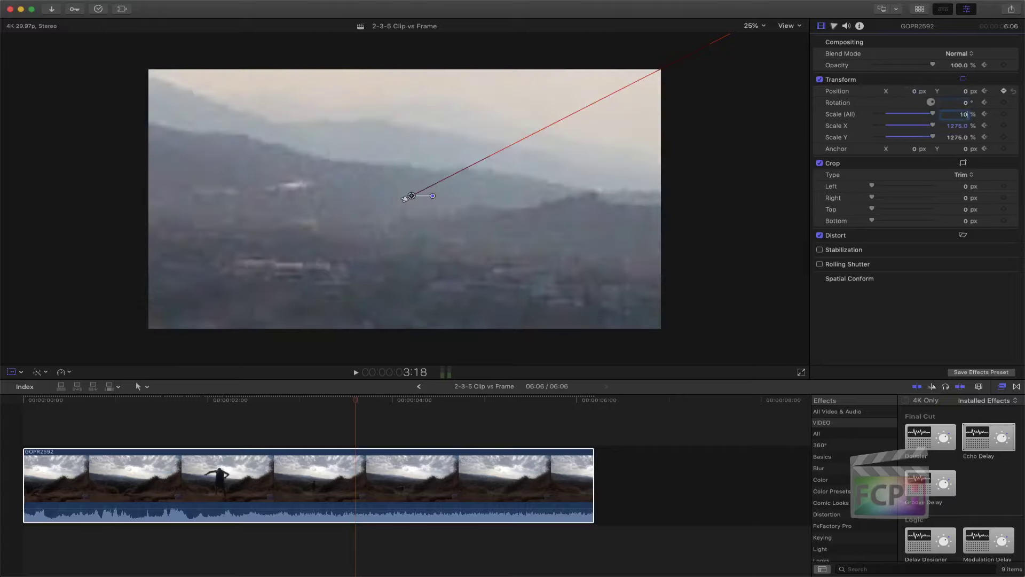
{"action": "key", "text": "Tab"}
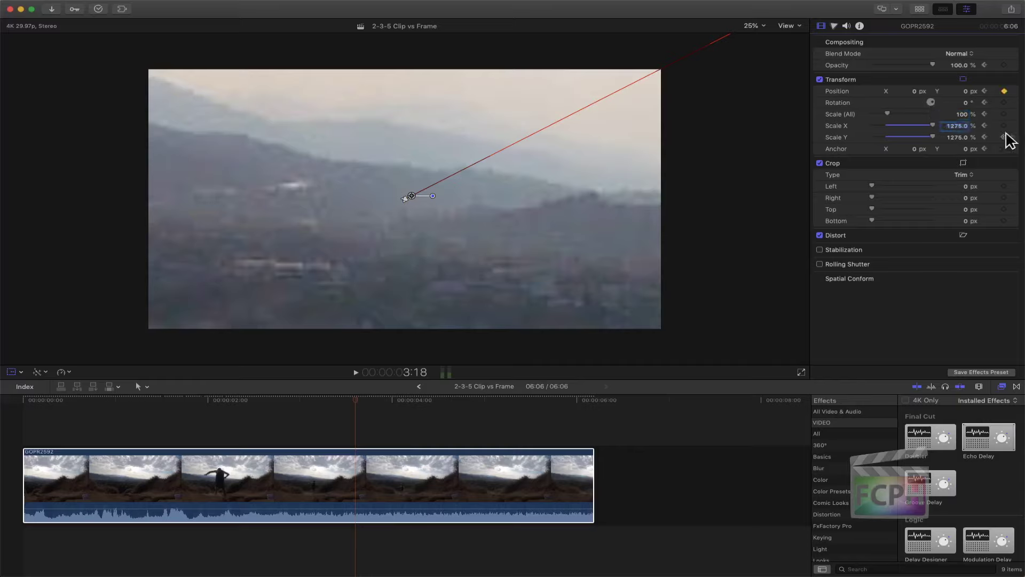
{"action": "type", "text": "100"}
{"action": "key", "text": "Tab"}
{"action": "type", "text": "1"}
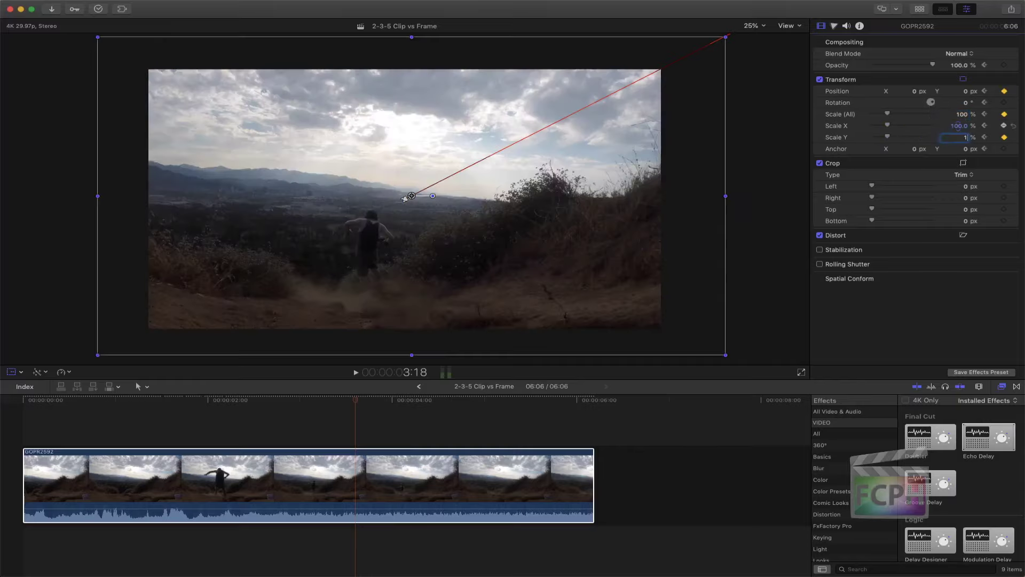
Play the clip from shortly before the first Transform keyframe to preview the quick zoom in and out.
{"action": "left_click_drag", "start_coordinate": [312, 401], "coordinate": [254, 400]}
{"action": "key", "text": "space"}
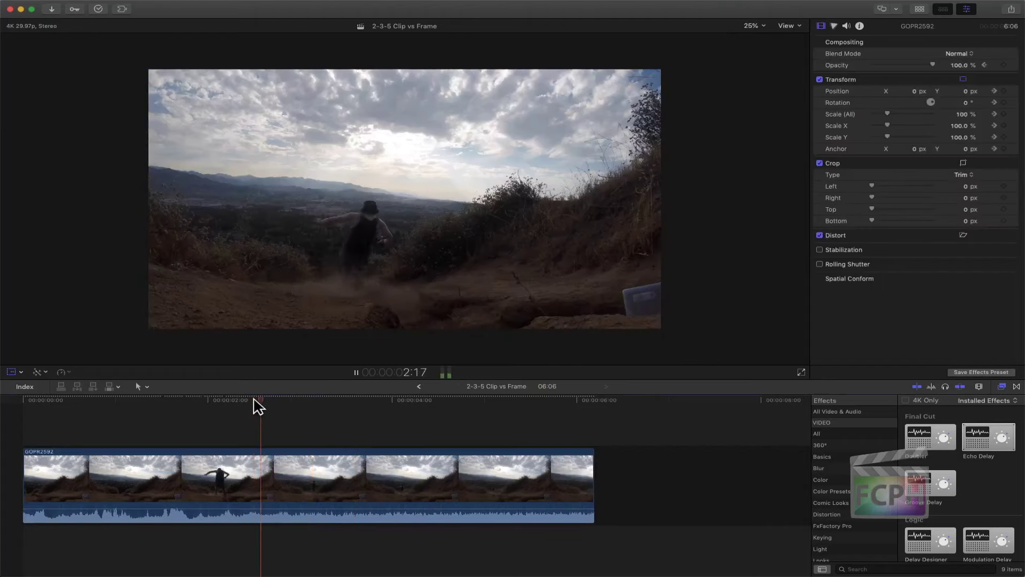
{"action": "key", "text": "space"}
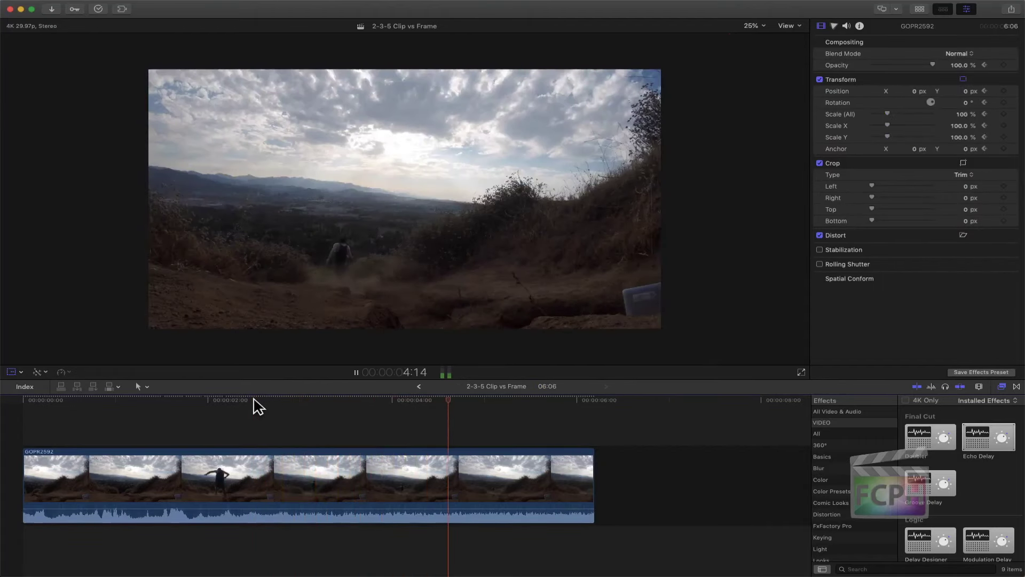